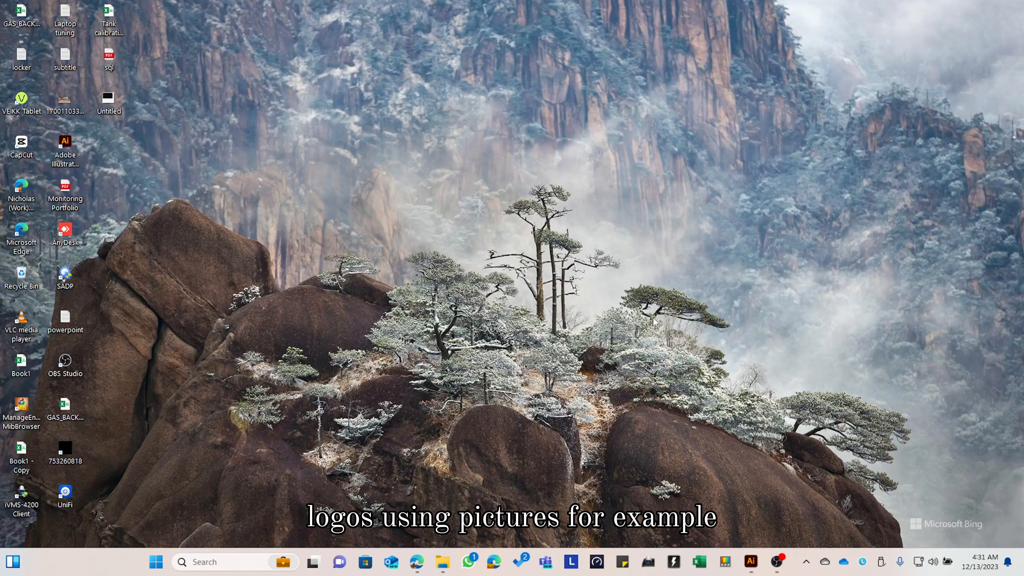
Step: Switch to Microsoft Edge and open pexels.com
{"action": "left_click", "coordinate": [750, 561]}
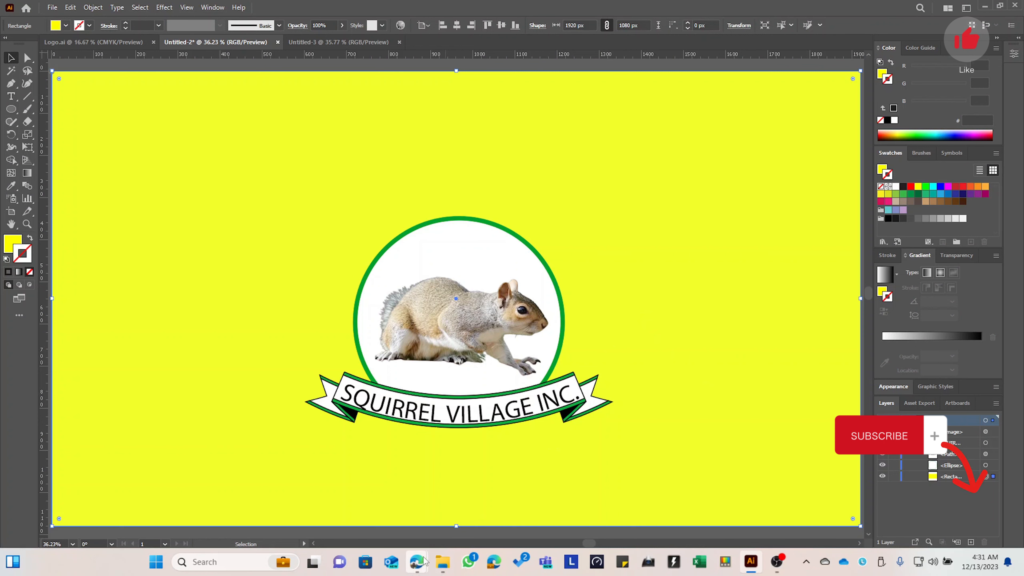
{"action": "mouse_move", "coordinate": [416, 561]}
{"action": "left_click", "coordinate": [481, 500]}
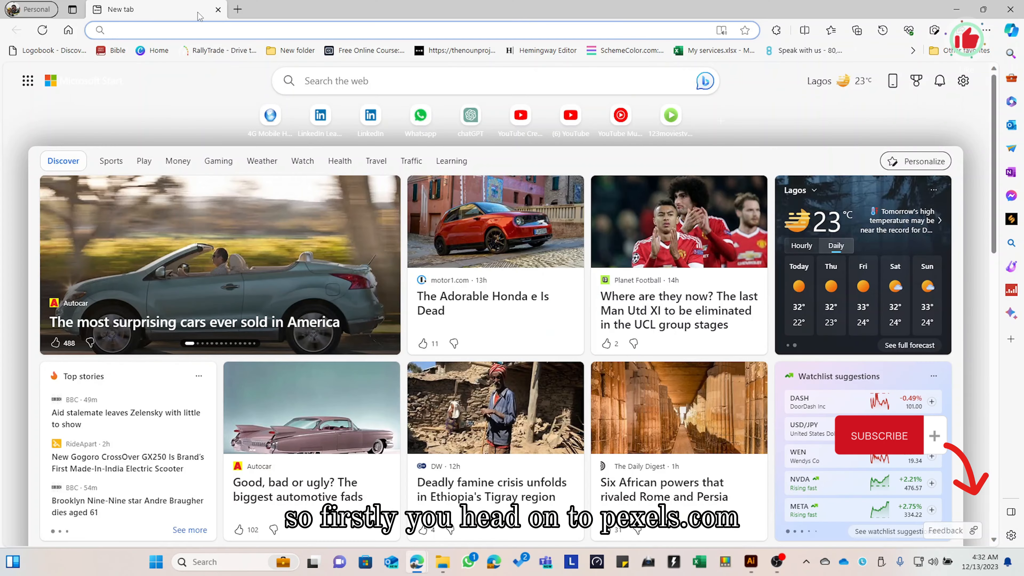
{"action": "type", "text": "pexels.com"}
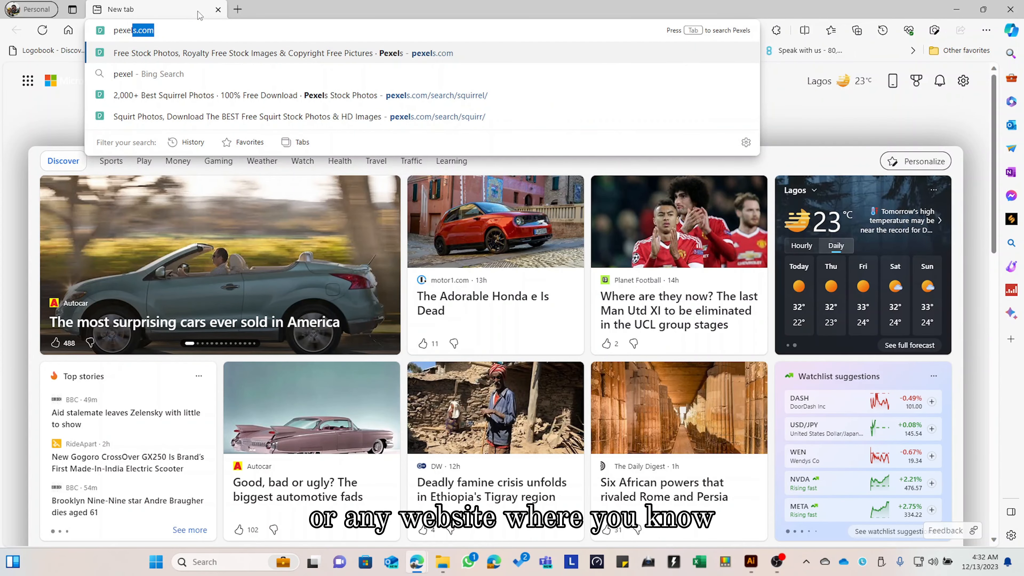
{"action": "key", "text": "Return"}
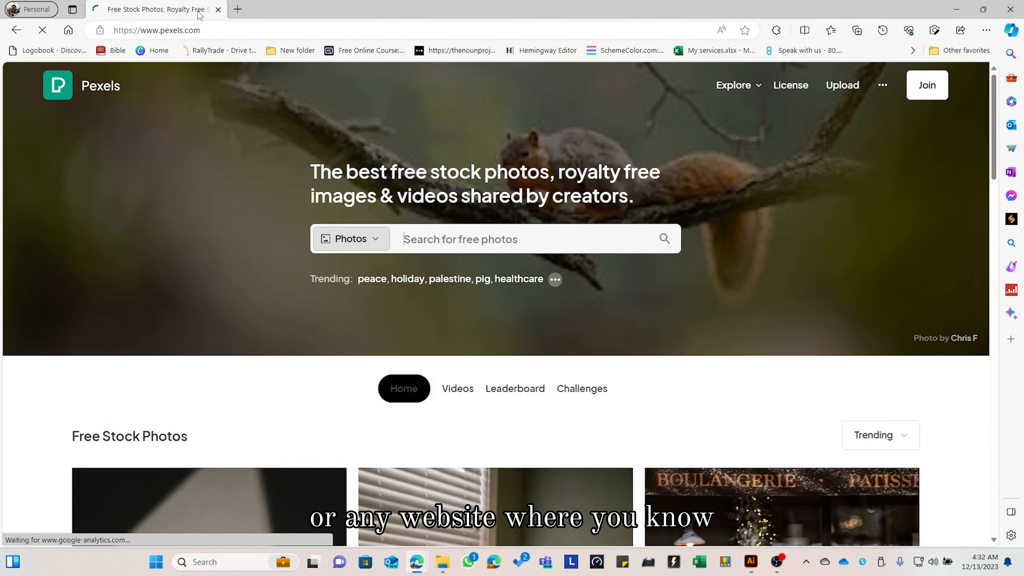
Step: Search the free photos for squirrel
{"action": "type", "text": "sq"}
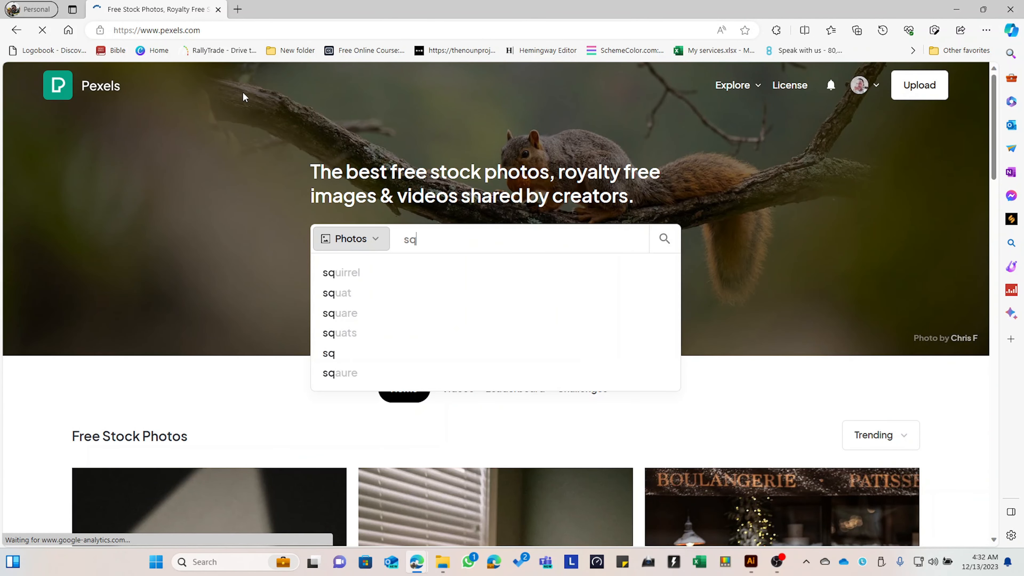
{"action": "type", "text": "uirrel"}
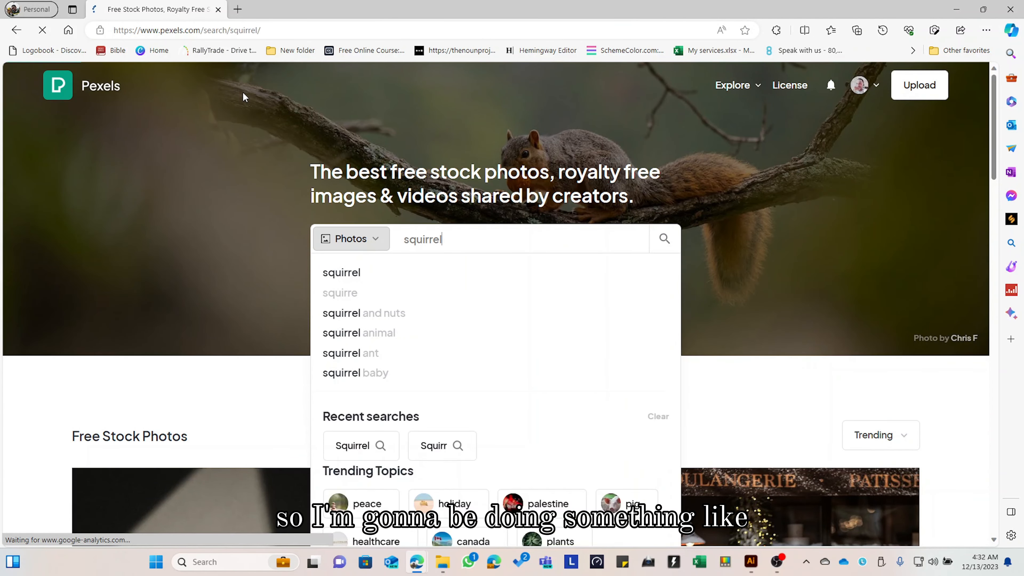
{"action": "key", "text": "Return"}
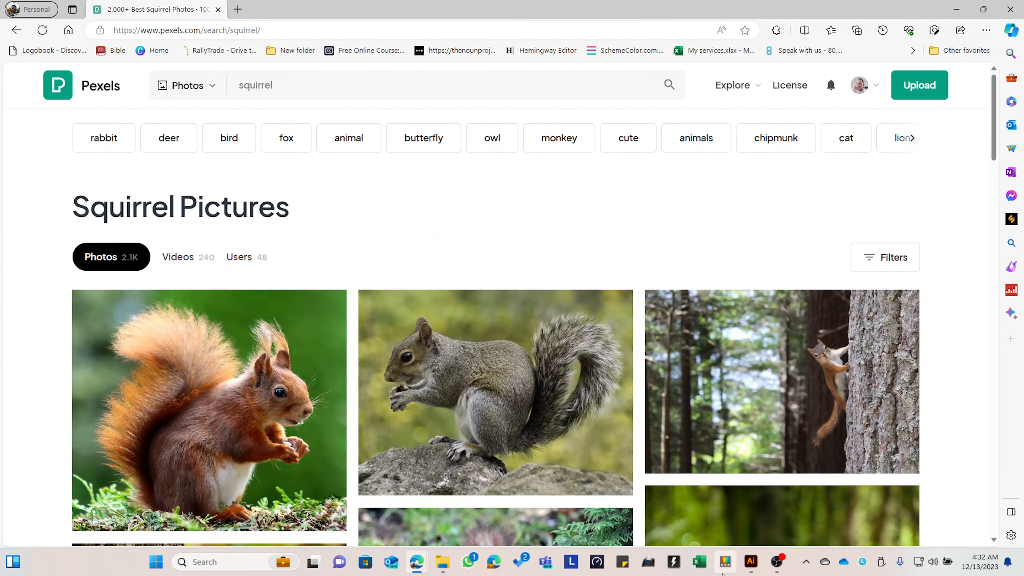
Step: Open the photo of the brown squirrel on a green background from the search results
{"action": "left_click", "coordinate": [750, 564]}
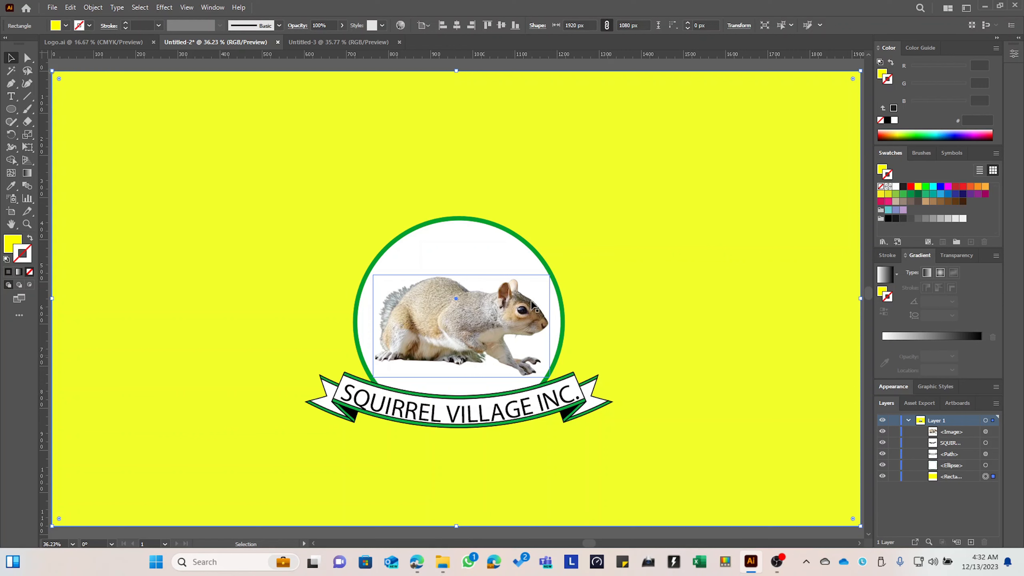
{"action": "left_click", "coordinate": [985, 7]}
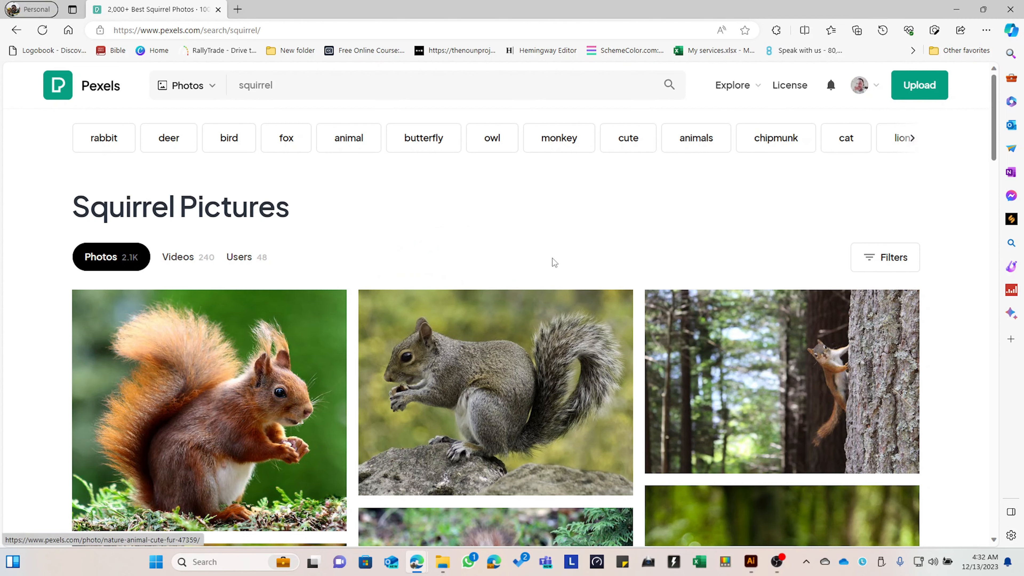
{"action": "scroll", "coordinate": [555, 263], "scroll_direction": "down", "scroll_amount": 3}
{"action": "left_click", "coordinate": [289, 288]}
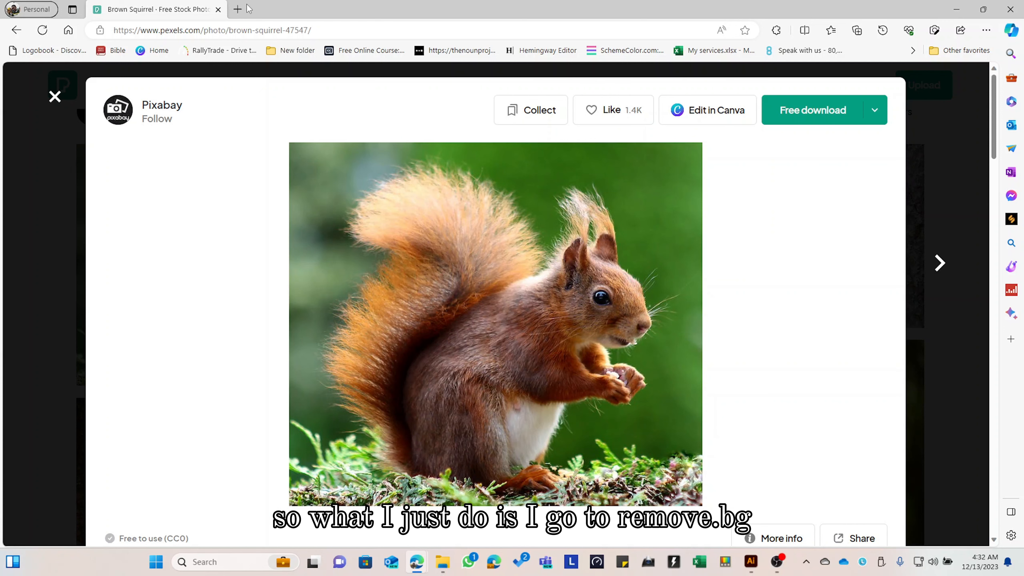
Step: Open remove.bg in a new browser tab and upload the brown squirrel photo from Pexels to strip its background
{"action": "left_click", "coordinate": [238, 10]}
{"action": "type", "text": "rem"}
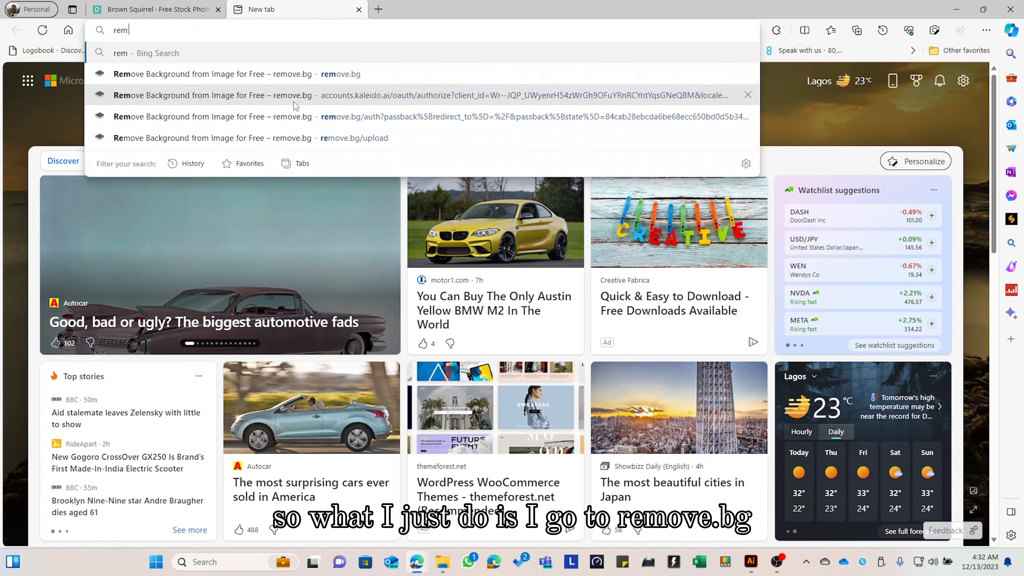
{"action": "type", "text": "ove.bg"}
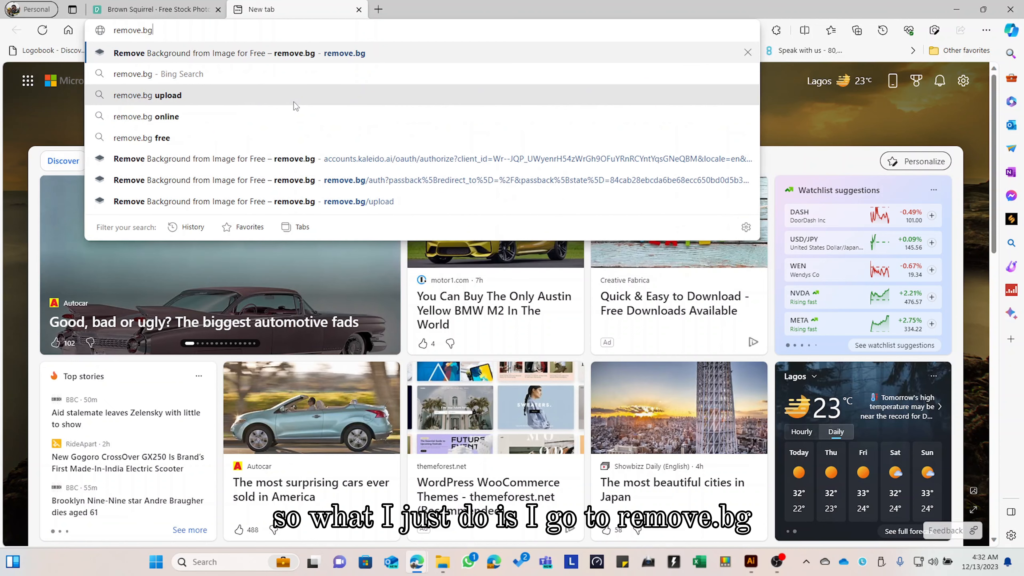
{"action": "key", "text": "Return"}
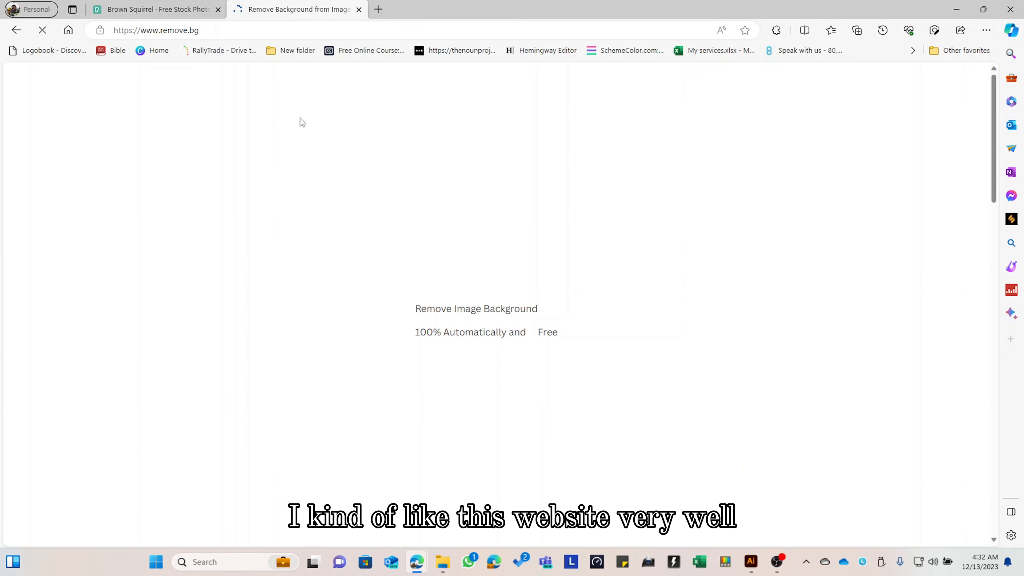
{"action": "left_click", "coordinate": [163, 14]}
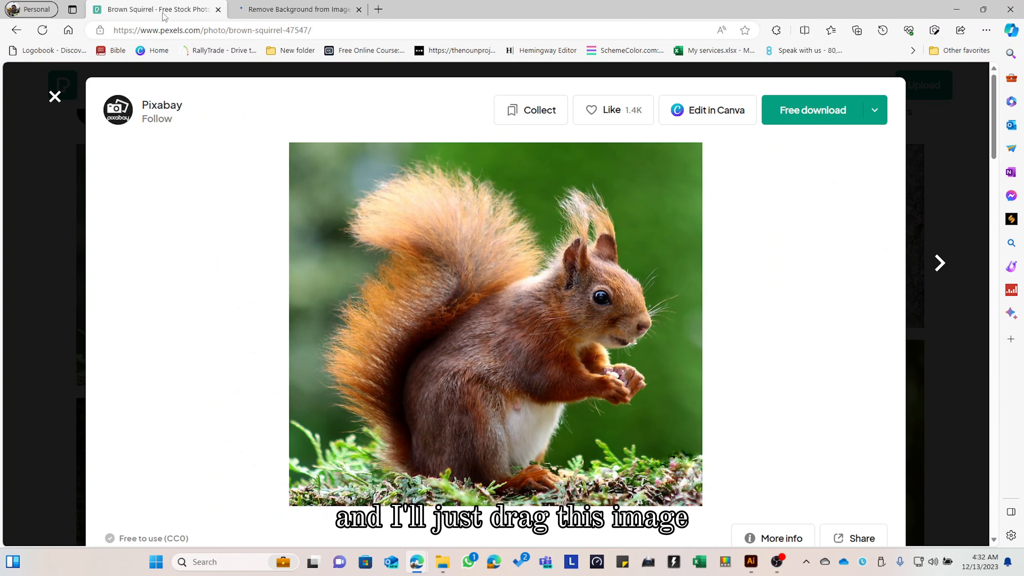
{"action": "left_click_drag", "start_coordinate": [408, 257], "coordinate": [474, 295]}
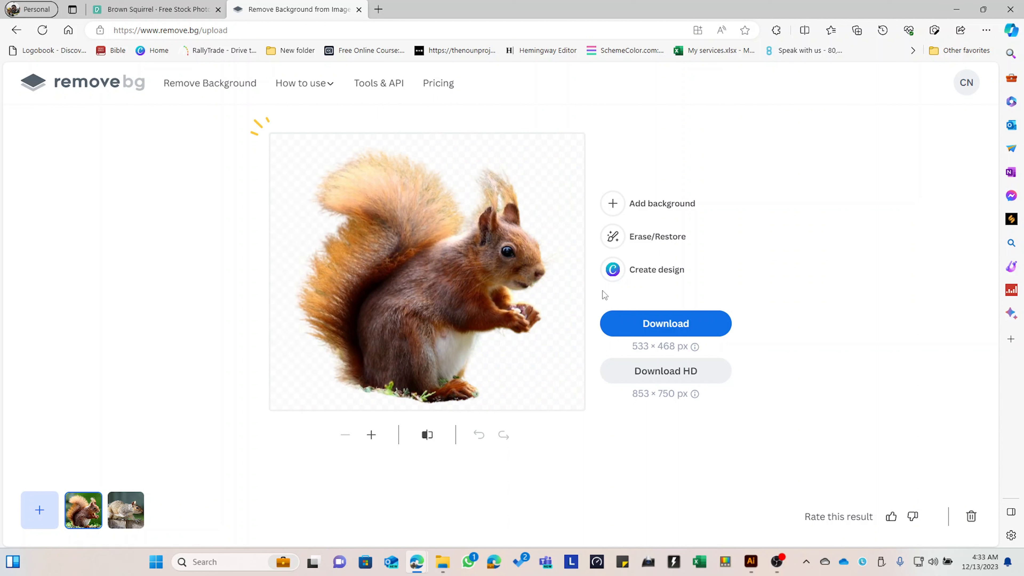
Step: Download the 533 × 468 px cut-out squirrel and save it in Downloads as squirrel-animal-cute-rodents-47547-removebg-preview in PNG format
{"action": "left_click", "coordinate": [652, 324]}
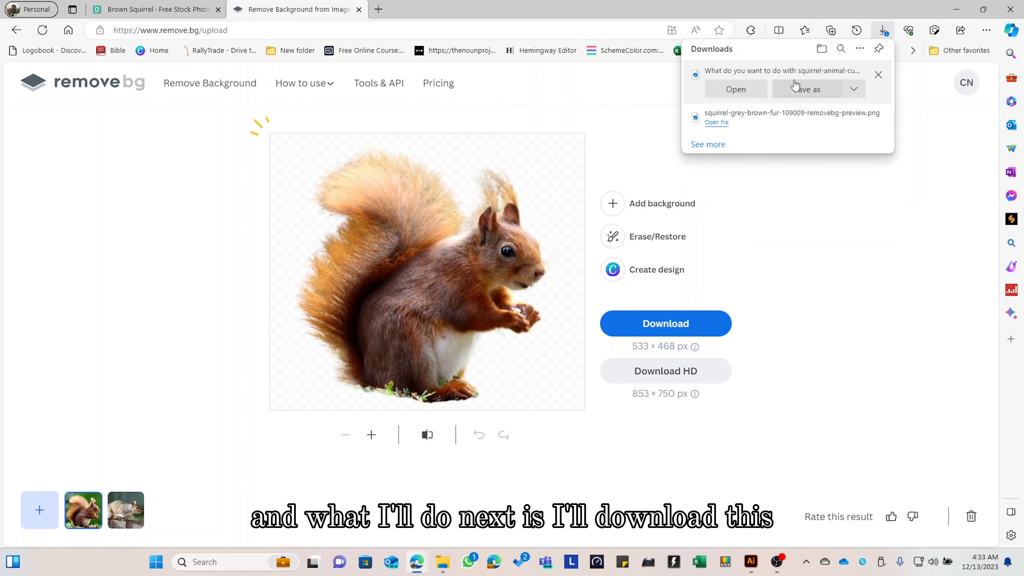
{"action": "left_click", "coordinate": [795, 86]}
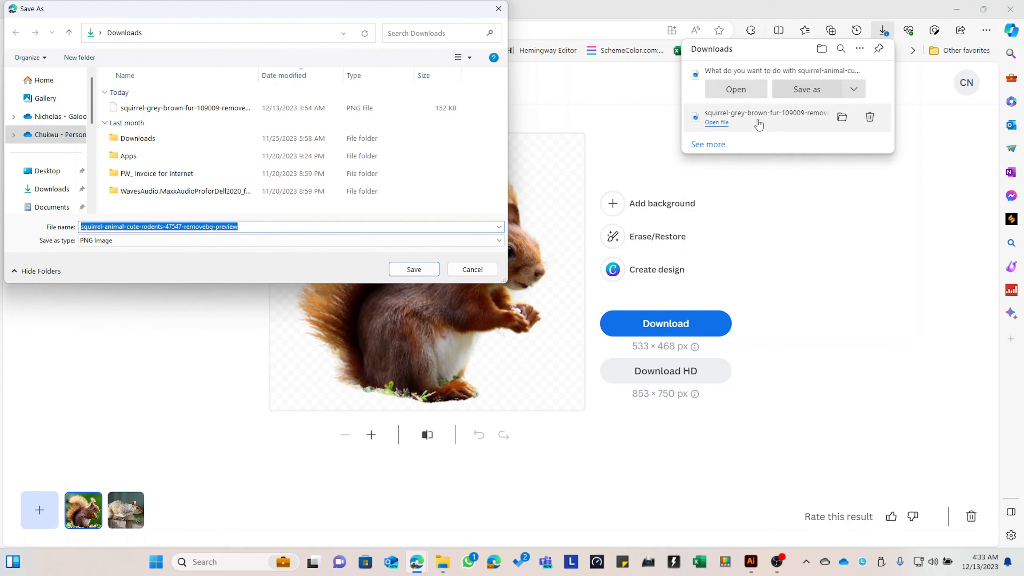
{"action": "left_click", "coordinate": [403, 269]}
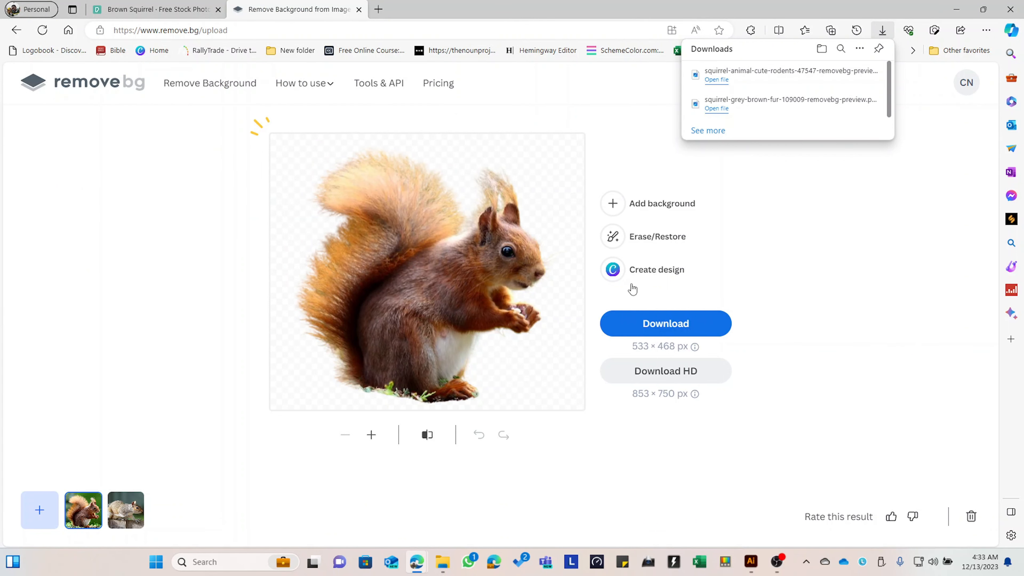
Step: Switch to Adobe Illustrator and place the squirrel-animal-cute-rodents-47547 PNG from Downloads near the centre of the blank Untitled-3 artboard
{"action": "left_click", "coordinate": [750, 562]}
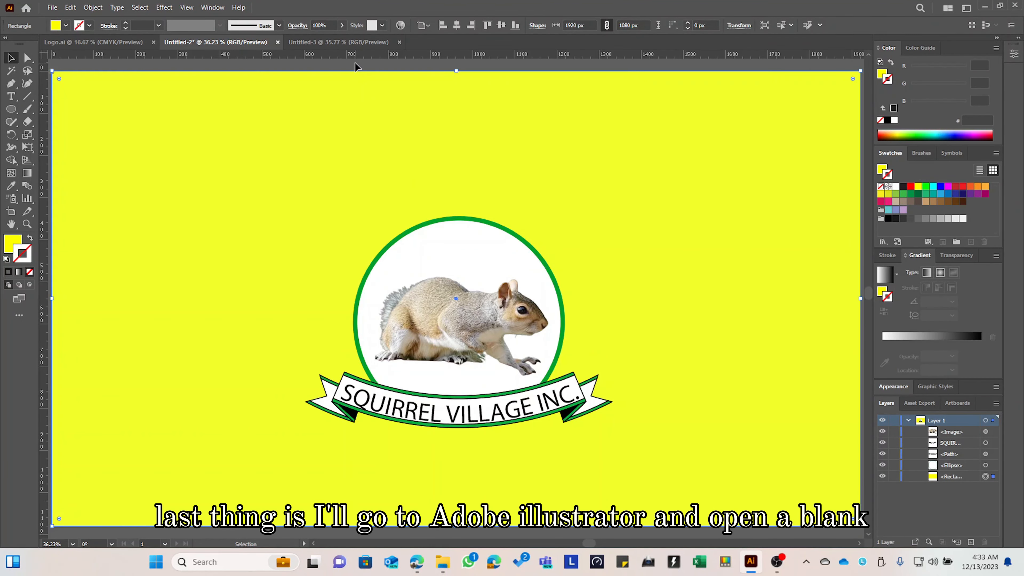
{"action": "left_click", "coordinate": [355, 42]}
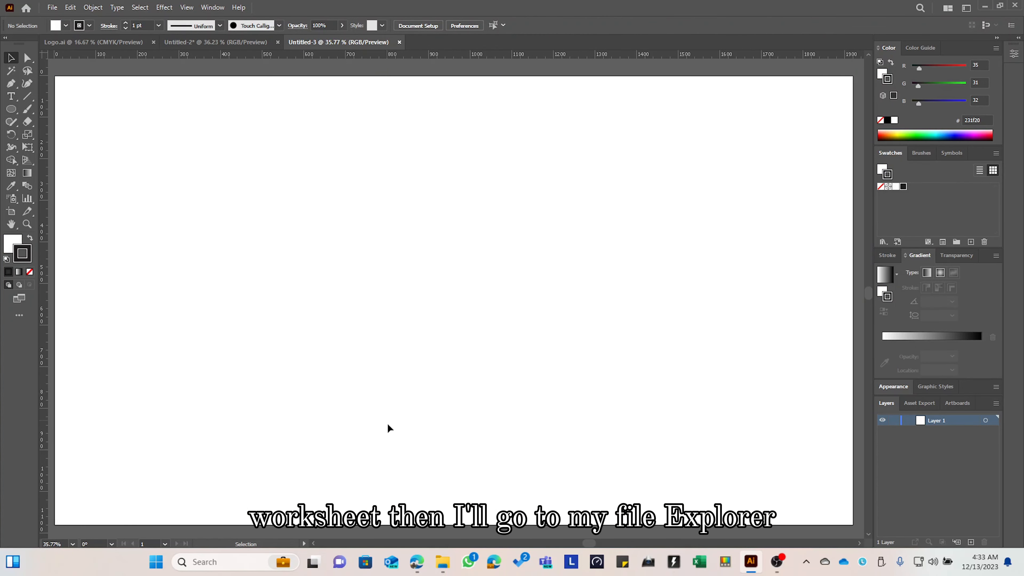
{"action": "left_click", "coordinate": [442, 562]}
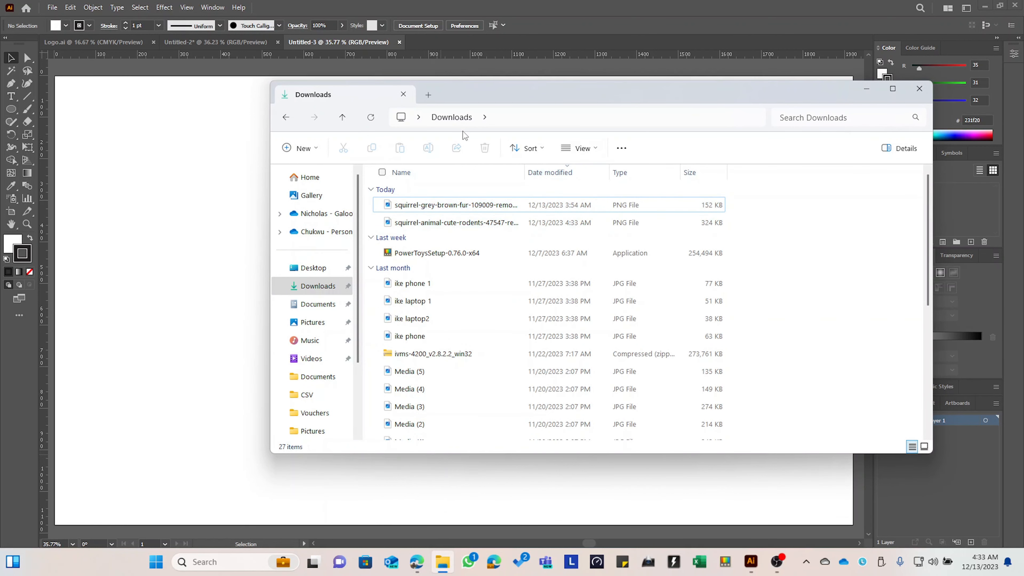
{"action": "left_click", "coordinate": [501, 222]}
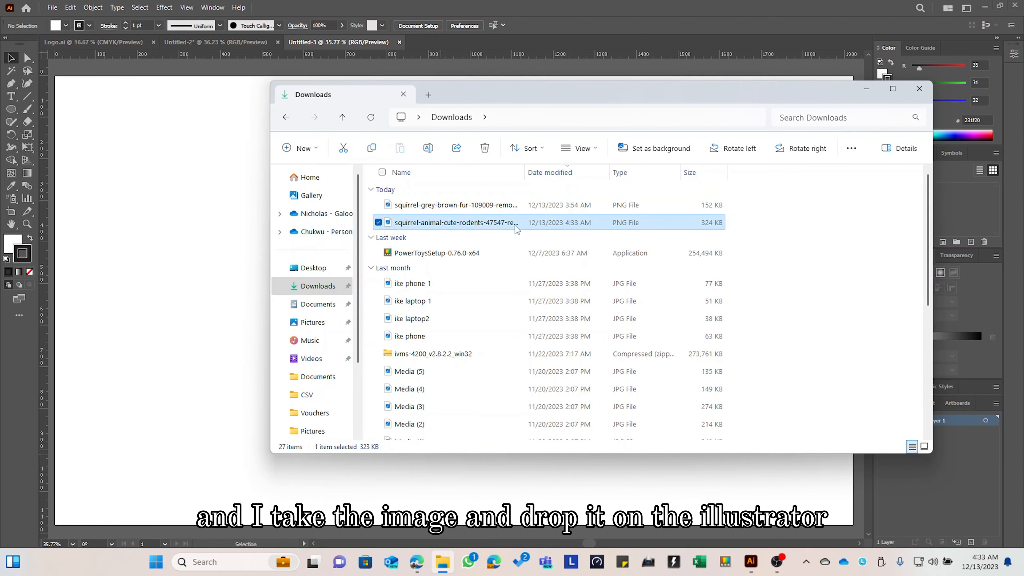
{"action": "left_click_drag", "start_coordinate": [517, 229], "coordinate": [228, 212]}
{"action": "left_click", "coordinate": [865, 89]}
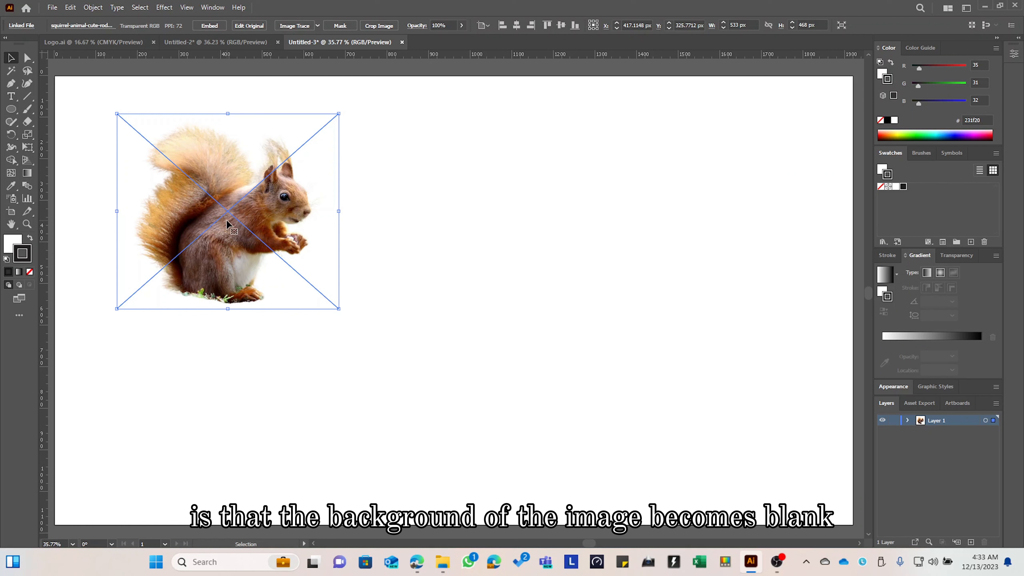
{"action": "left_click_drag", "start_coordinate": [228, 224], "coordinate": [405, 289]}
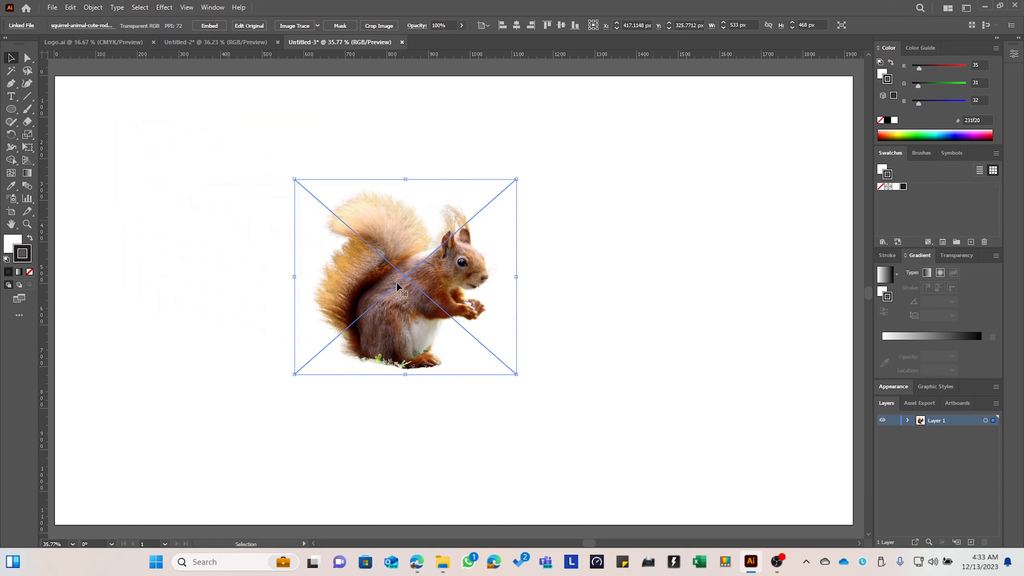
Step: Draw an ellipse about 565 × 544 px that partly overlaps the squirrel image
{"action": "left_click", "coordinate": [11, 110]}
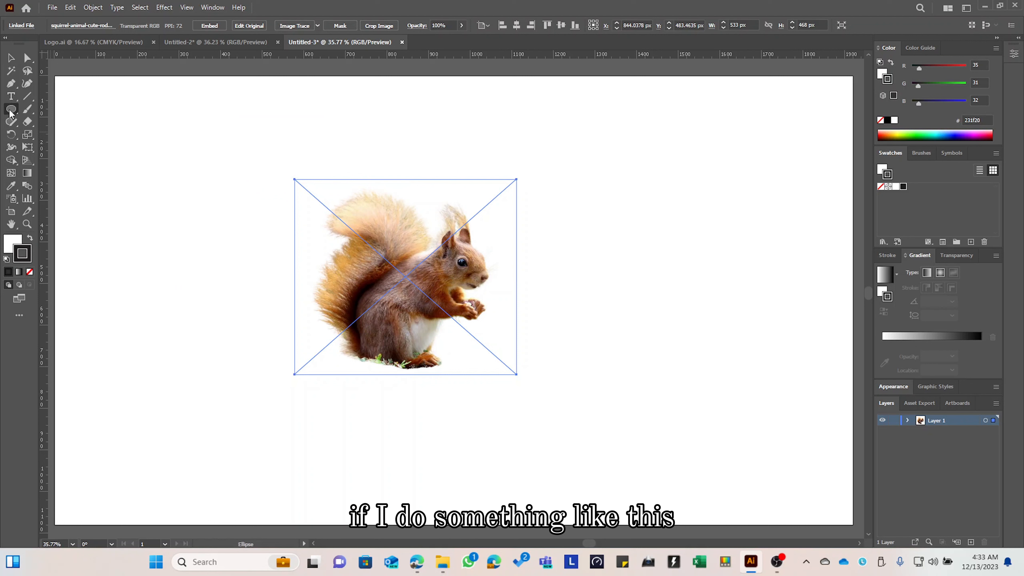
{"action": "mouse_move", "coordinate": [203, 145]}
{"action": "left_mouse_down"}
{"action": "mouse_move", "coordinate": [365, 271]}
{"action": "mouse_move", "coordinate": [423, 365]}
{"action": "mouse_move", "coordinate": [440, 372]}
{"action": "left_mouse_up"}
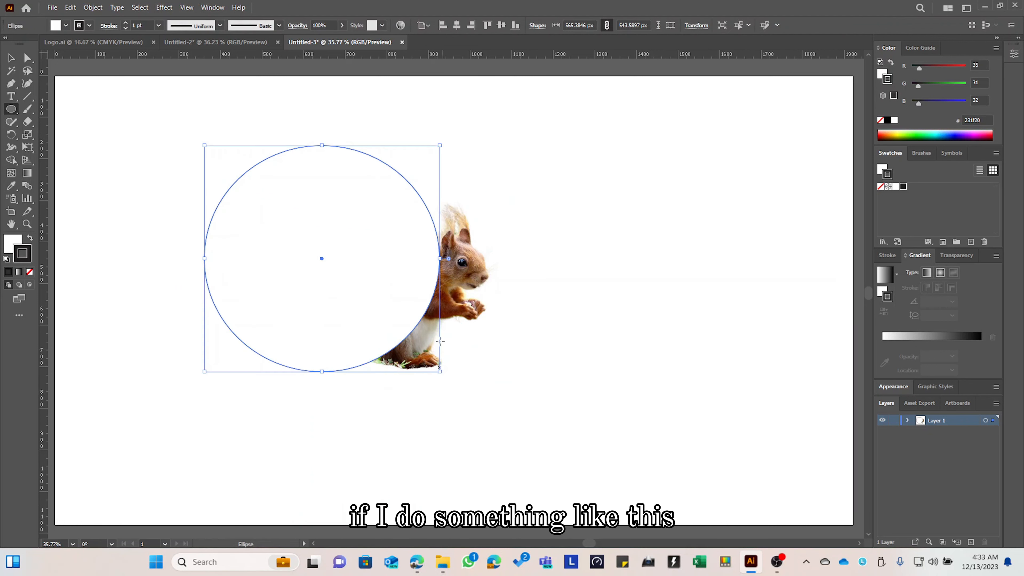
Step: Give the ellipse a lime green fill (c4ff00) and a white stroke
{"action": "left_click", "coordinate": [67, 26]}
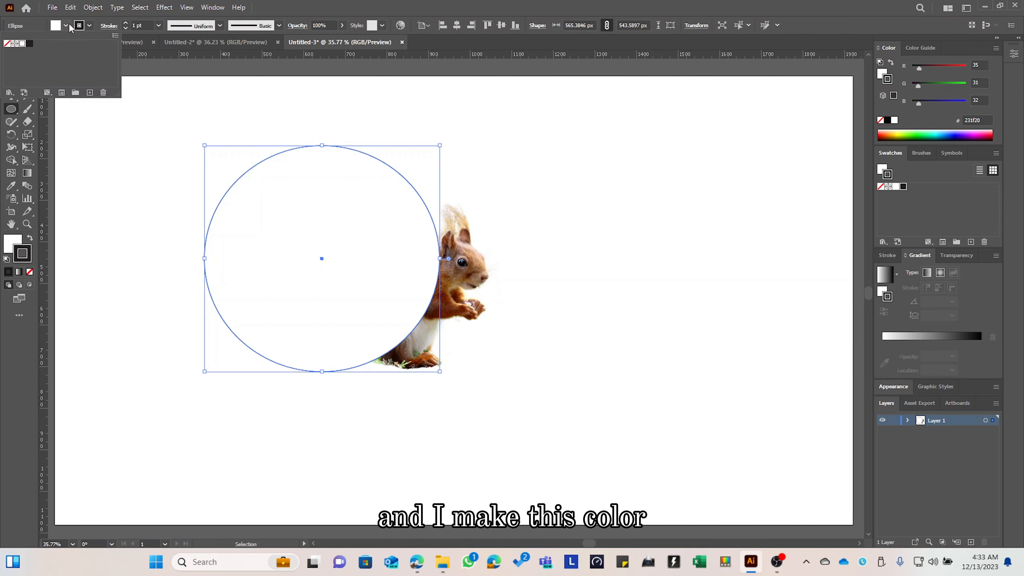
{"action": "left_click", "coordinate": [965, 10]}
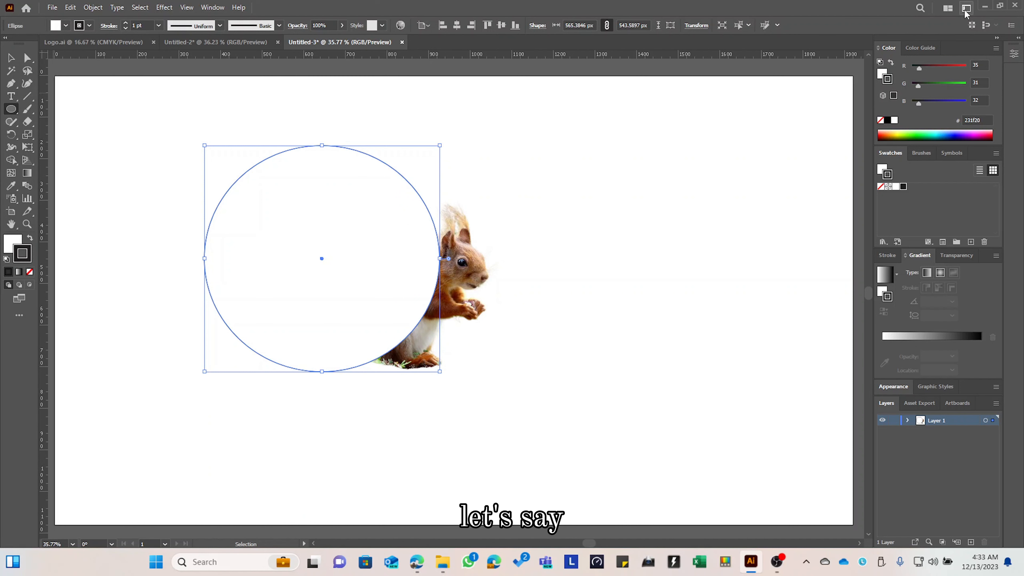
{"action": "left_click", "coordinate": [925, 28]}
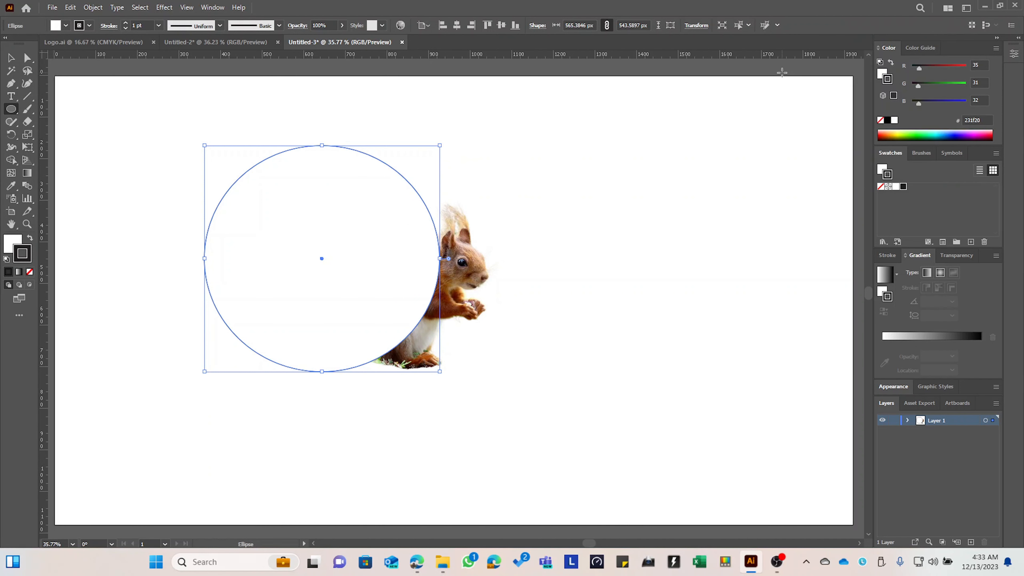
{"action": "left_click", "coordinate": [966, 8]}
{"action": "left_click", "coordinate": [883, 24]}
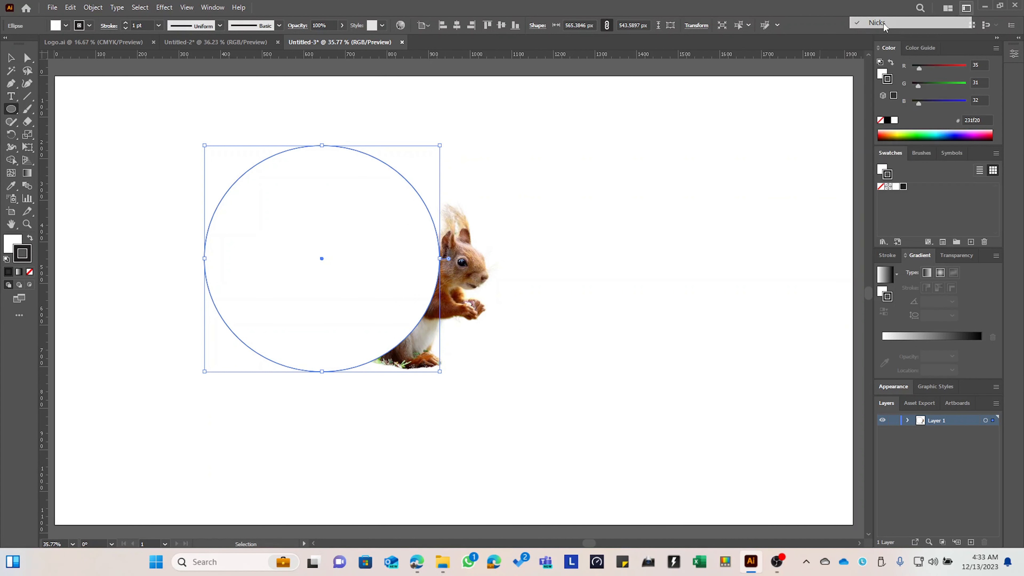
{"action": "left_click", "coordinate": [883, 242]}
{"action": "left_click", "coordinate": [897, 131]}
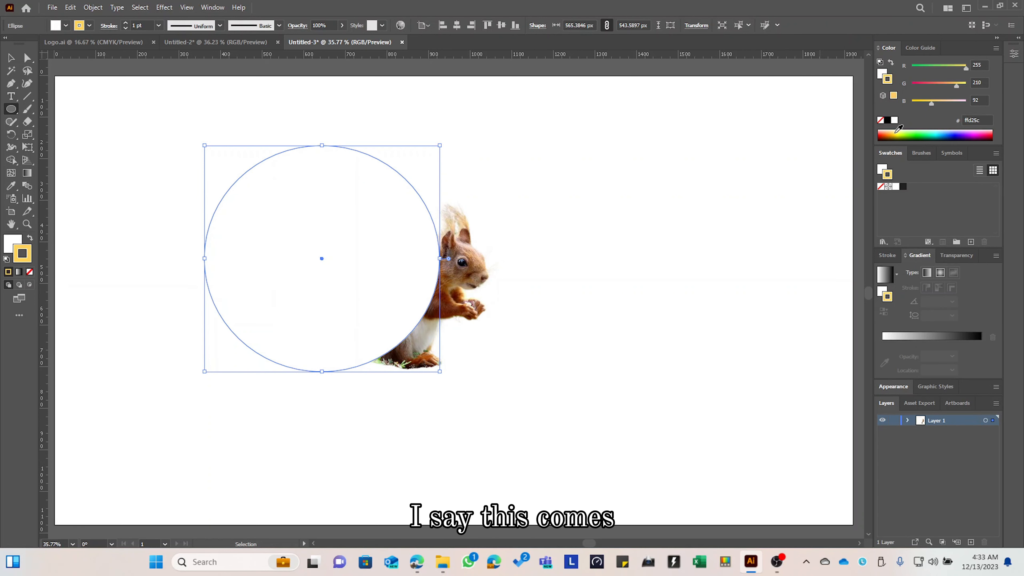
{"action": "left_click_drag", "start_coordinate": [897, 132], "coordinate": [903, 132]}
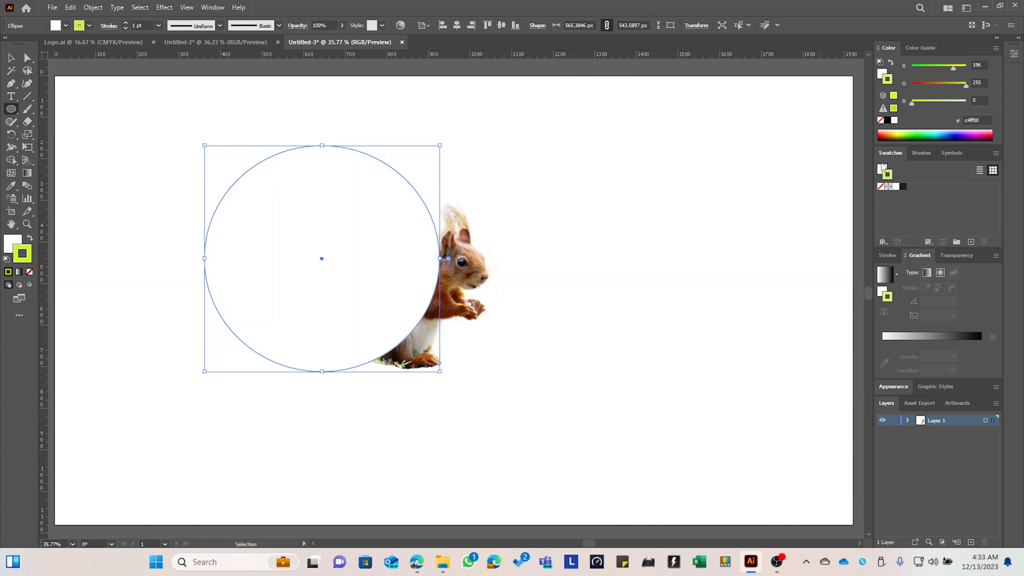
{"action": "left_click", "coordinate": [881, 167]}
{"action": "key", "text": "shift+x"}
{"action": "left_click_drag", "start_coordinate": [344, 258], "coordinate": [337, 266]}
{"action": "key", "text": "Delete"}
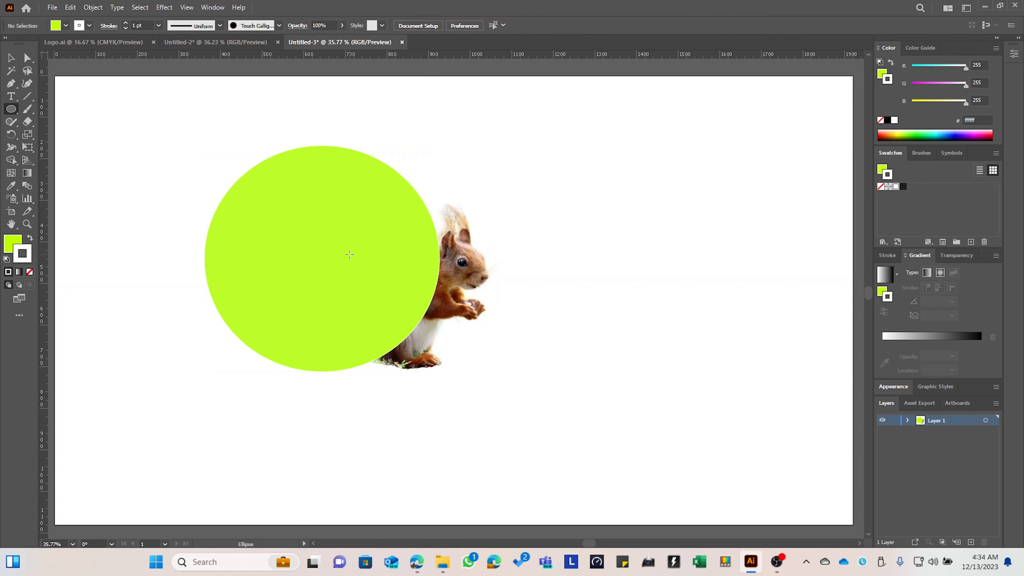
Step: Move the lime green ellipse further over the squirrel and bring the squirrel image to the front
{"action": "key", "text": "v"}
{"action": "left_click_drag", "start_coordinate": [389, 254], "coordinate": [420, 280]}
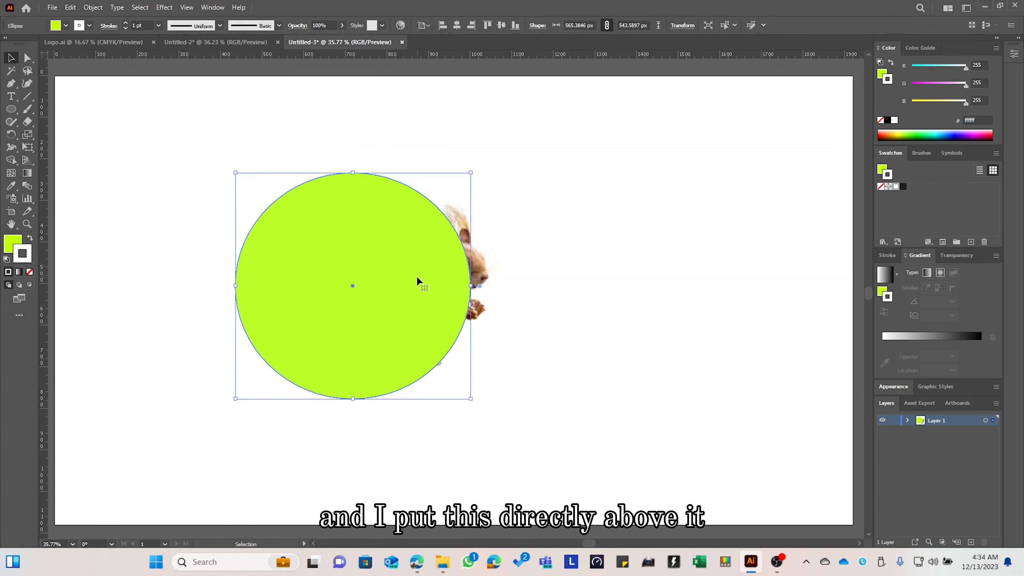
{"action": "left_click", "coordinate": [490, 277]}
{"action": "key", "text": "ctrl+shift+bracketright"}
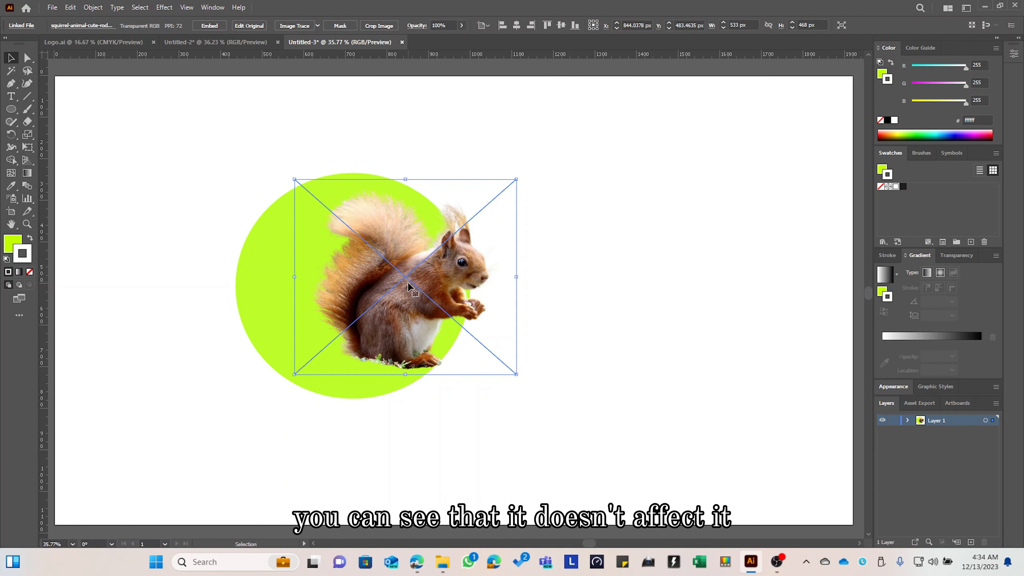
Step: Move the squirrel image onto the lime green ellipse and shift both together towards the centre of the artboard
{"action": "left_click_drag", "start_coordinate": [407, 282], "coordinate": [353, 281]}
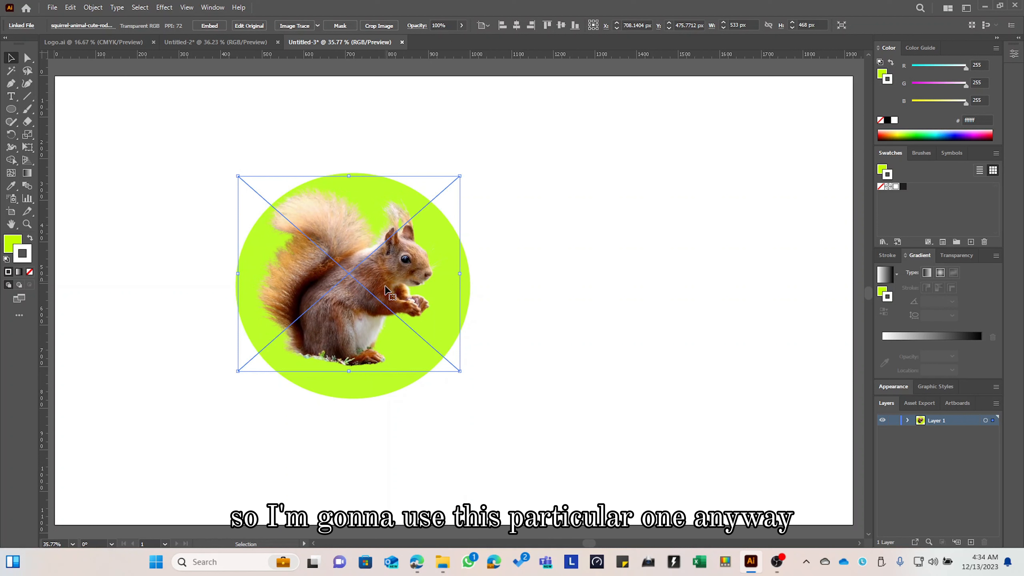
{"action": "left_click", "coordinate": [466, 310], "text": "shift"}
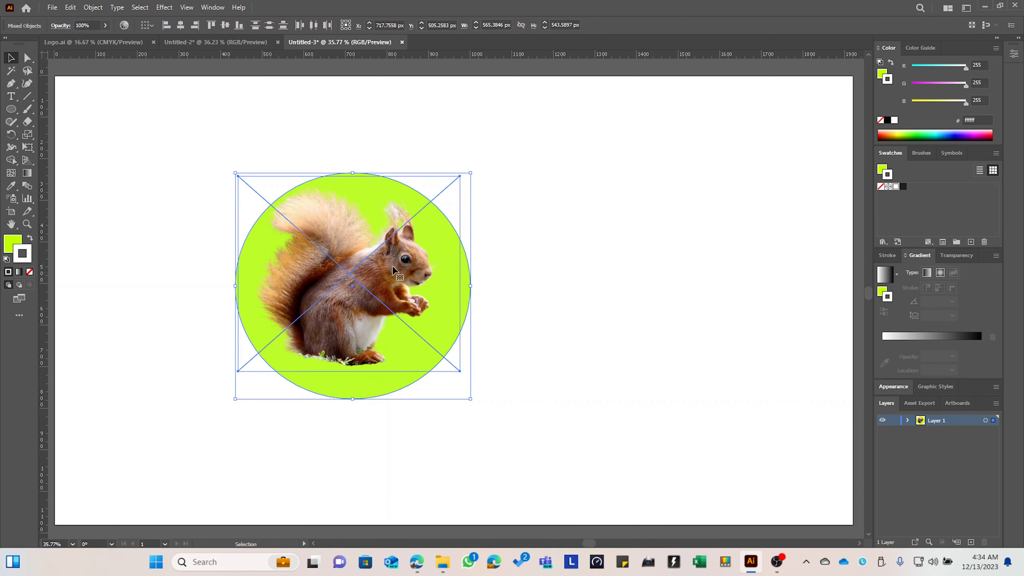
{"action": "left_click_drag", "start_coordinate": [348, 274], "coordinate": [450, 275]}
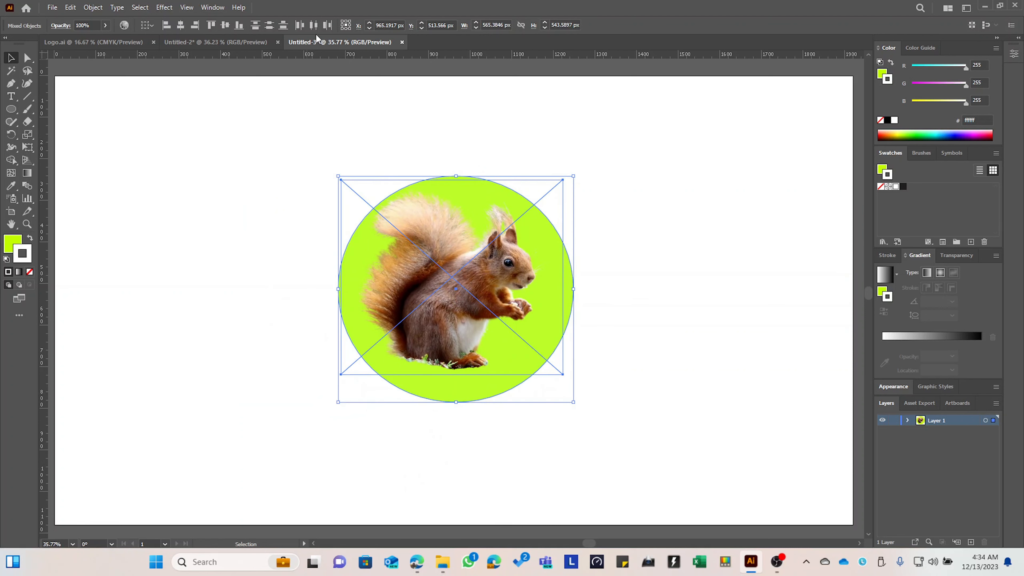
Step: Align the squirrel image and the ellipse to each other's vertical and horizontal centres, using the selection as the alignment reference
{"action": "left_click", "coordinate": [226, 28]}
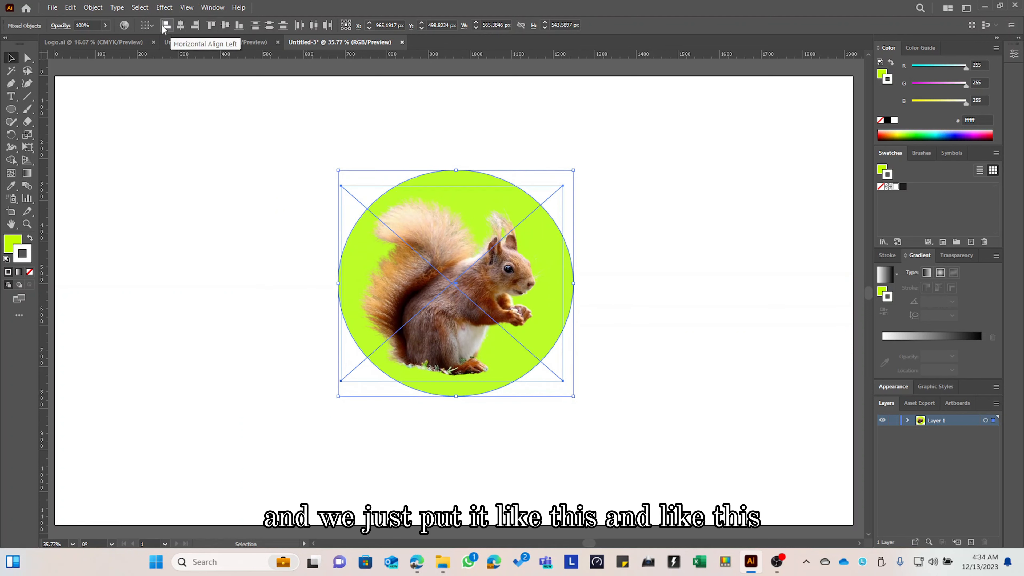
{"action": "left_click", "coordinate": [182, 26]}
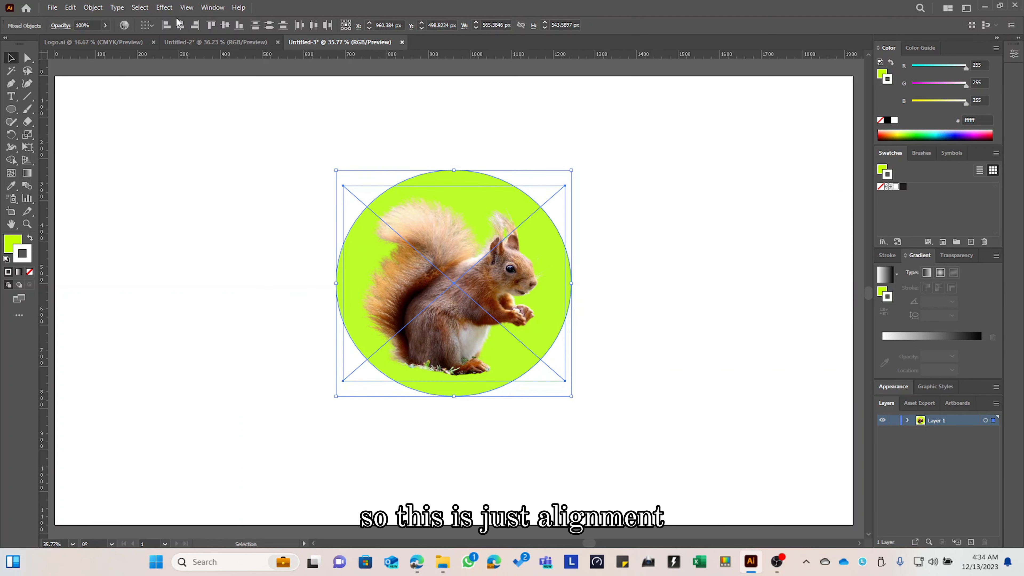
{"action": "left_click", "coordinate": [147, 25]}
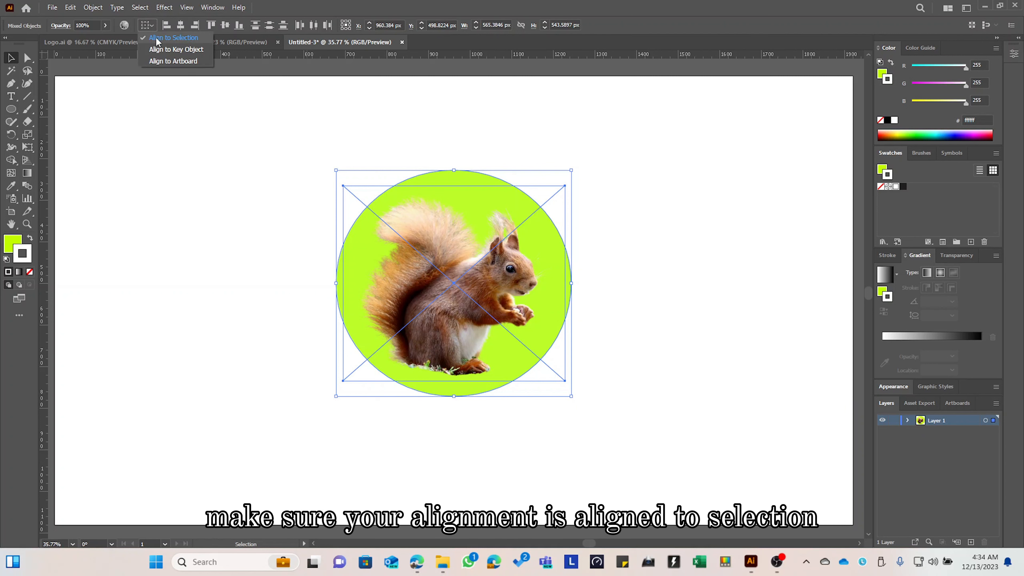
{"action": "left_click", "coordinate": [355, 181]}
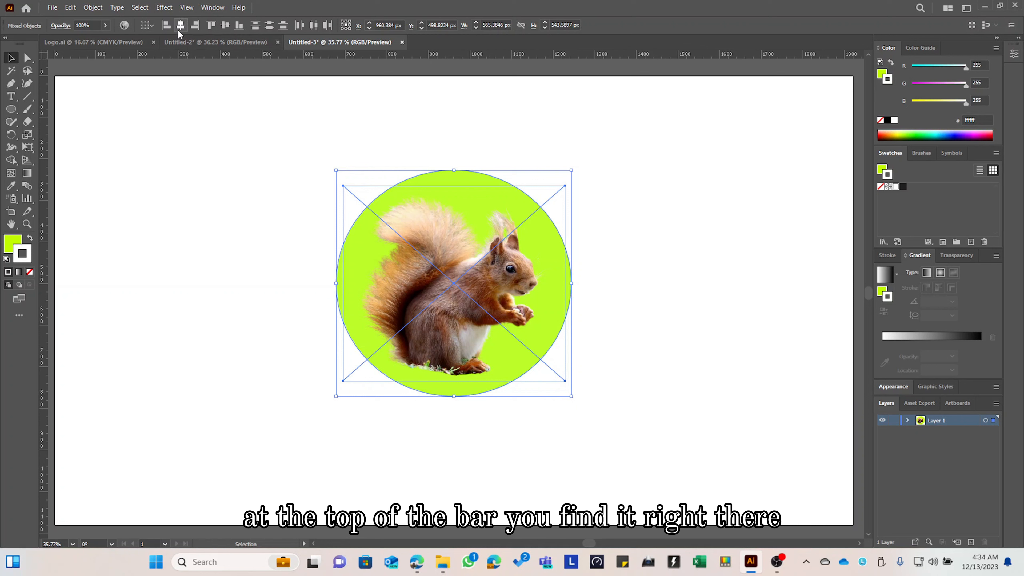
{"action": "left_click", "coordinate": [326, 182]}
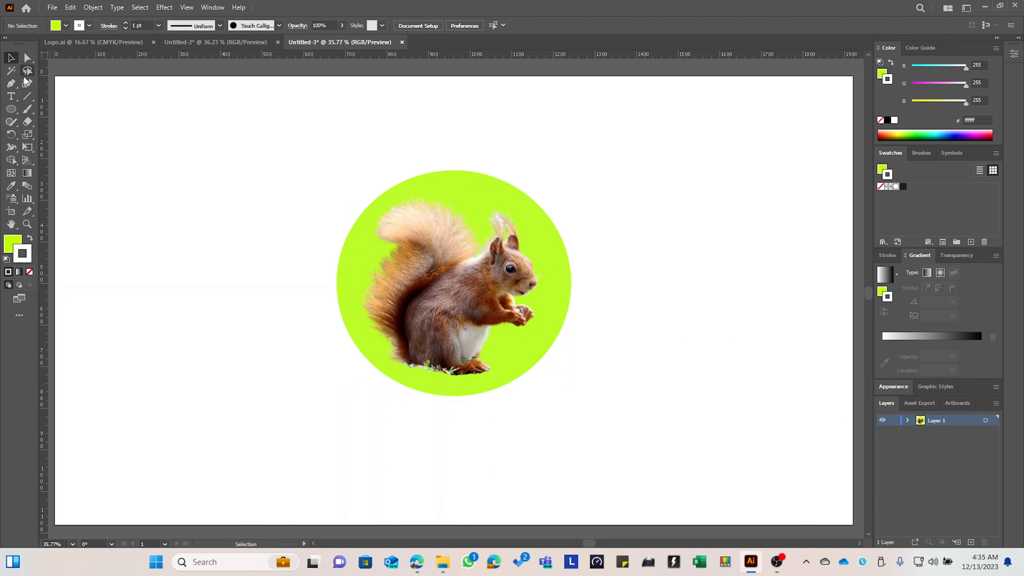
Step: Draw a horizontal straight line about 565 px long across the lower part of the green ellipse, matching its width
{"action": "left_click", "coordinate": [26, 96]}
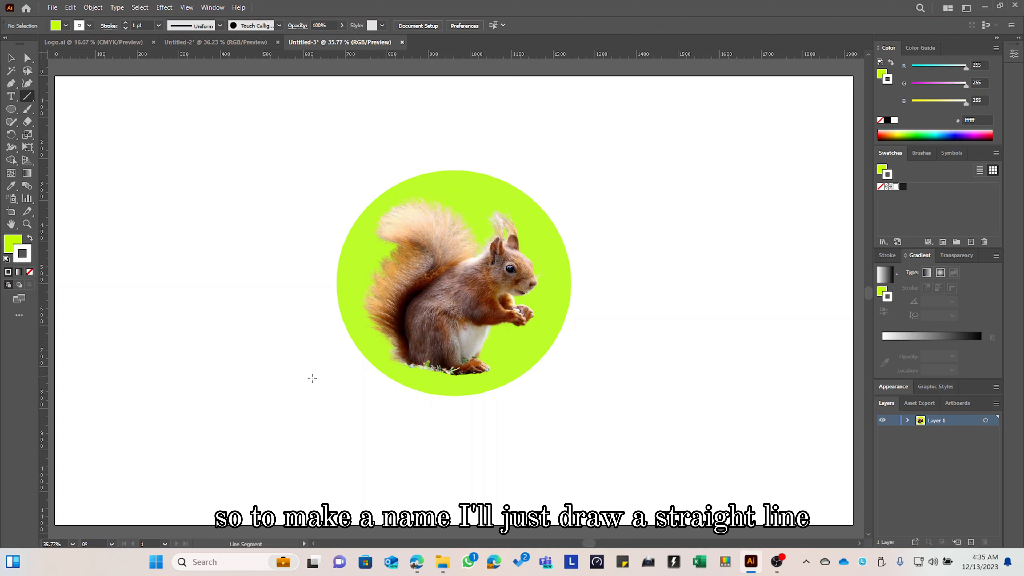
{"action": "left_click_drag", "start_coordinate": [312, 379], "coordinate": [565, 380]}
{"action": "mouse_move", "coordinate": [312, 380]}
{"action": "left_mouse_down"}
{"action": "mouse_move", "coordinate": [585, 382]}
{"action": "mouse_move", "coordinate": [571, 382]}
{"action": "left_mouse_up"}
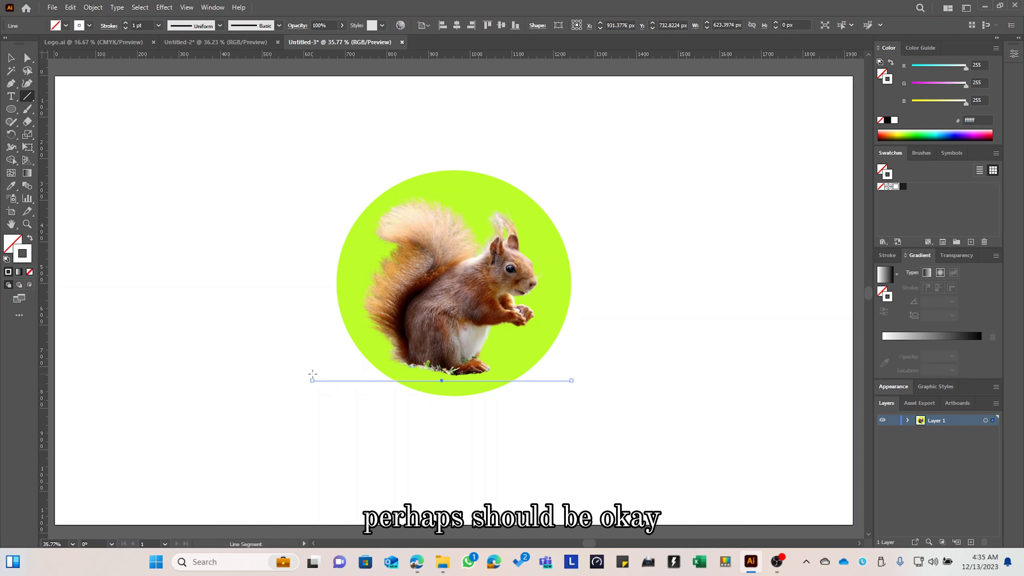
{"action": "left_click_drag", "start_coordinate": [313, 380], "coordinate": [336, 380]}
Step: Bend the middle of the line downward with the Curvature tool into an arc about 80 px deep below the ellipse
{"action": "left_click", "coordinate": [27, 83]}
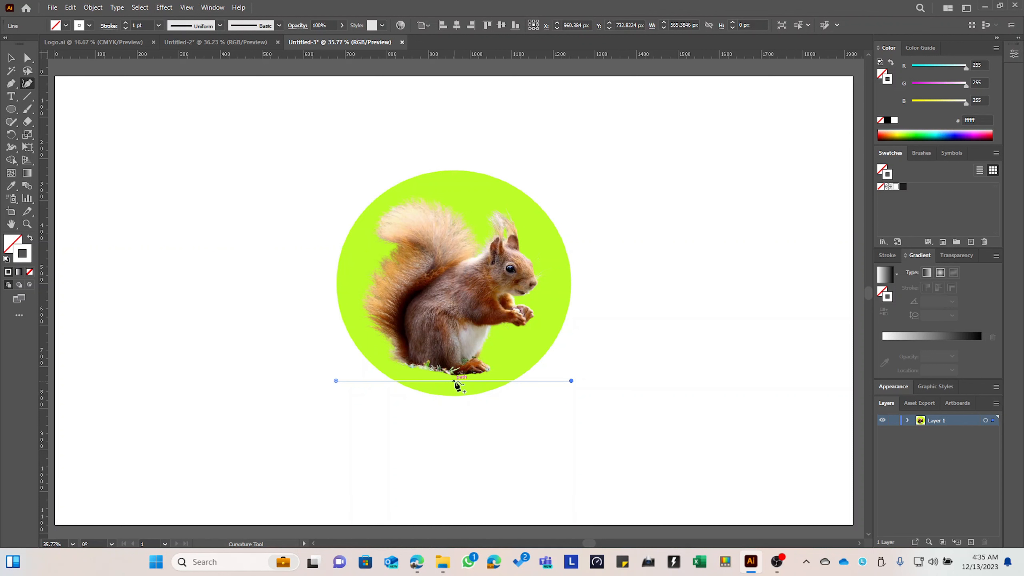
{"action": "left_click_drag", "start_coordinate": [456, 381], "coordinate": [456, 414]}
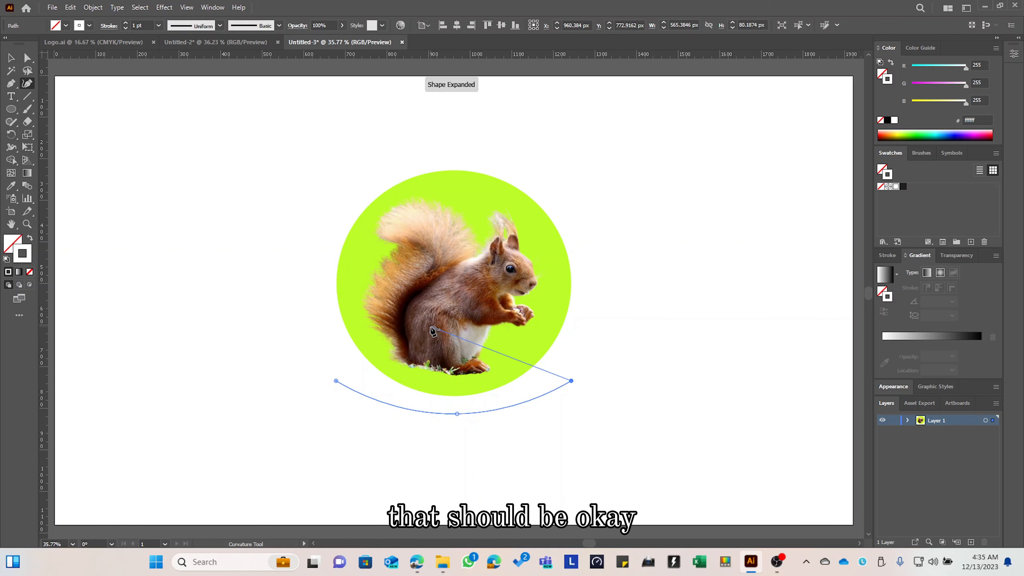
{"action": "left_click", "coordinate": [11, 57]}
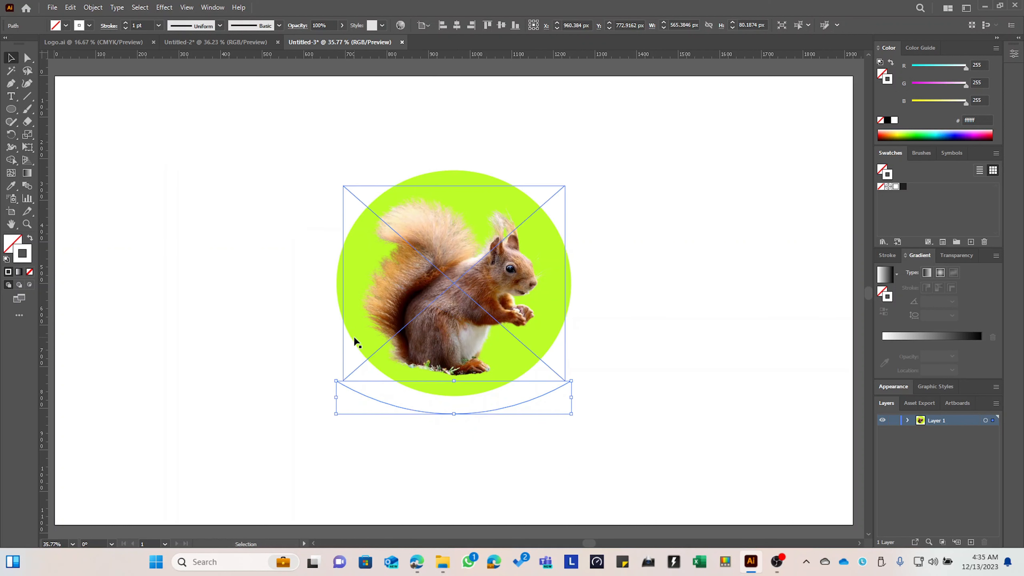
{"action": "left_click", "coordinate": [320, 334]}
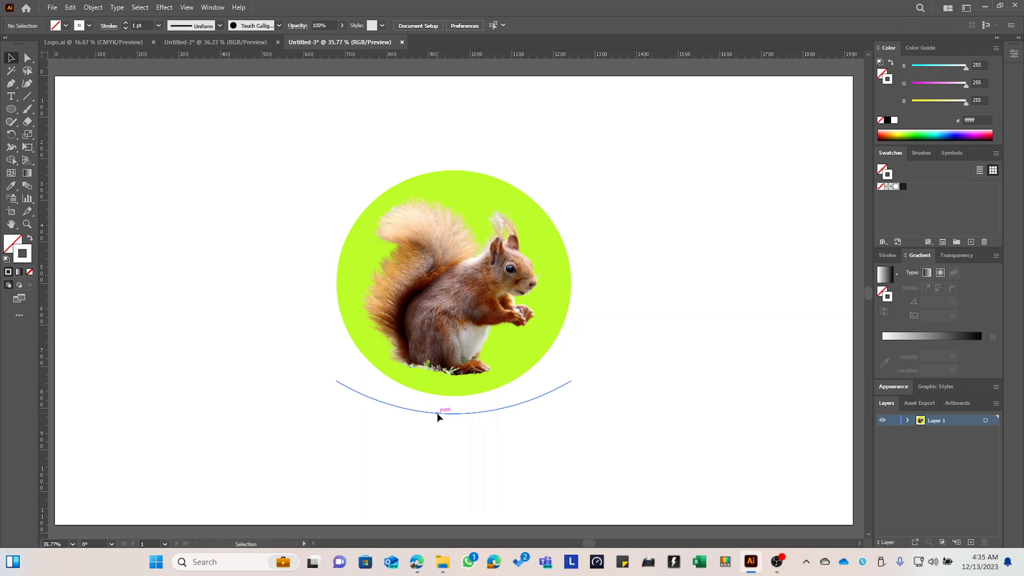
Step: Give the curved line a black stroke (231f20) and no fill
{"action": "left_click", "coordinate": [437, 413]}
{"action": "left_click", "coordinate": [66, 25]}
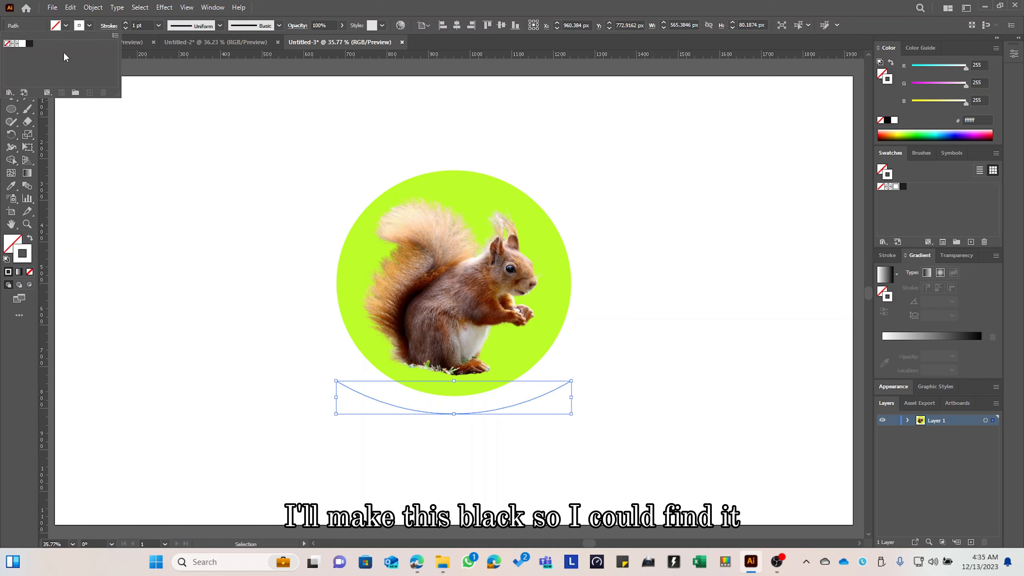
{"action": "left_click", "coordinate": [30, 43]}
{"action": "left_click", "coordinate": [124, 194]}
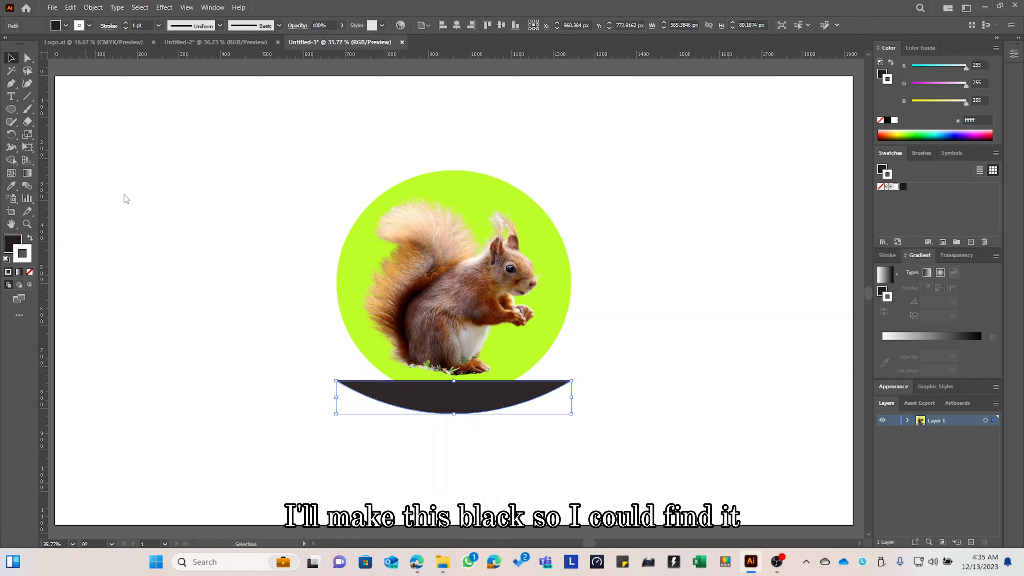
{"action": "key", "text": "shift+x"}
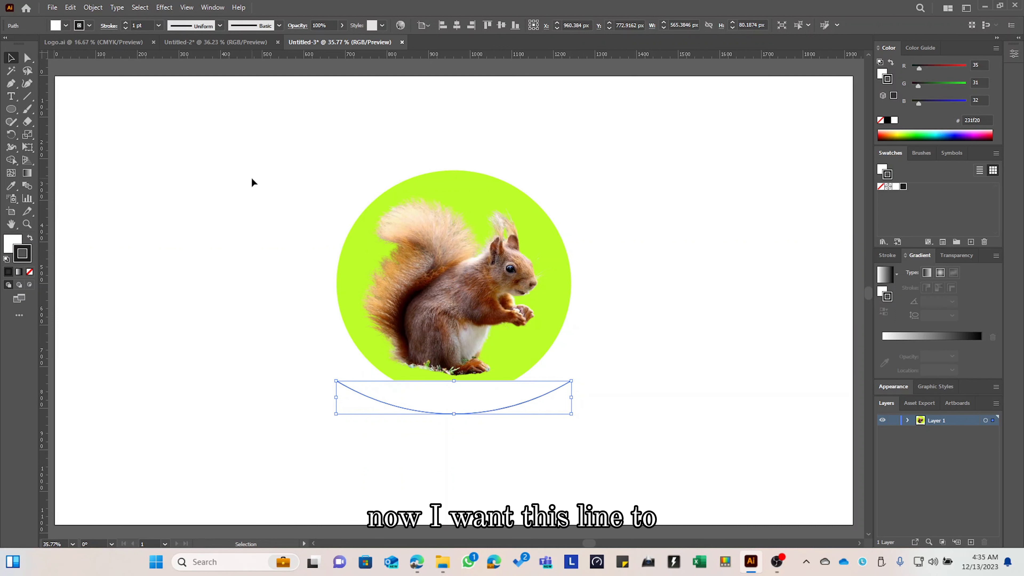
{"action": "left_click", "coordinate": [15, 242]}
{"action": "left_click", "coordinate": [29, 271]}
{"action": "left_click", "coordinate": [193, 232]}
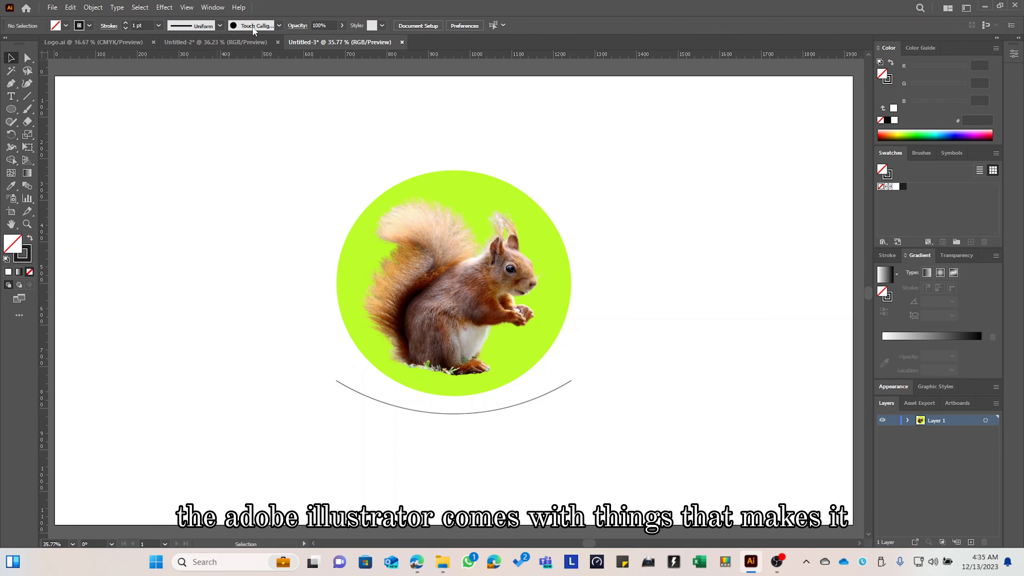
Step: Open the Decorative_Banners and Seals brush library and pick the white ribbon banner with the dark green outline
{"action": "left_click", "coordinate": [279, 26]}
{"action": "left_click", "coordinate": [180, 109]}
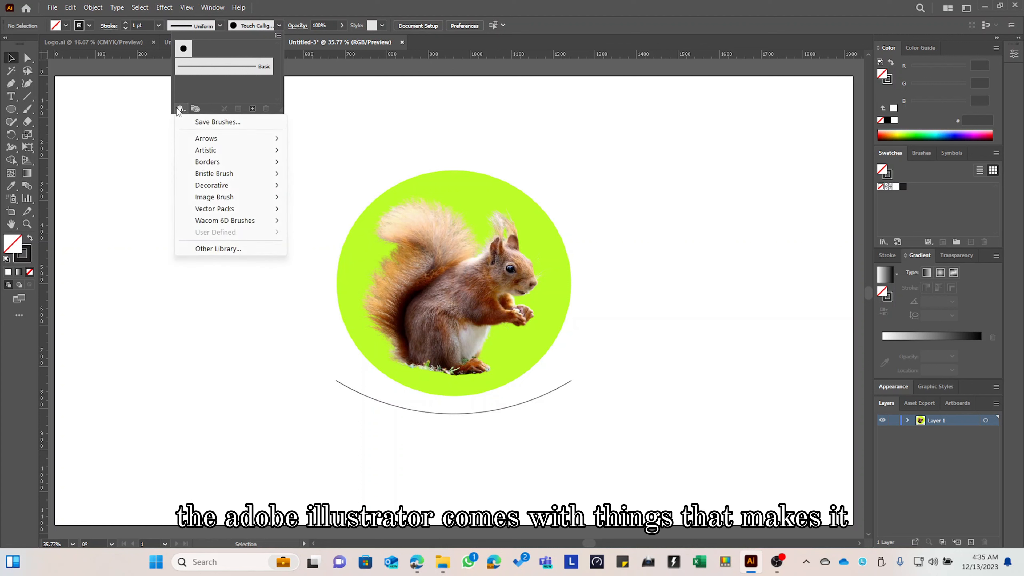
{"action": "left_click", "coordinate": [279, 25]}
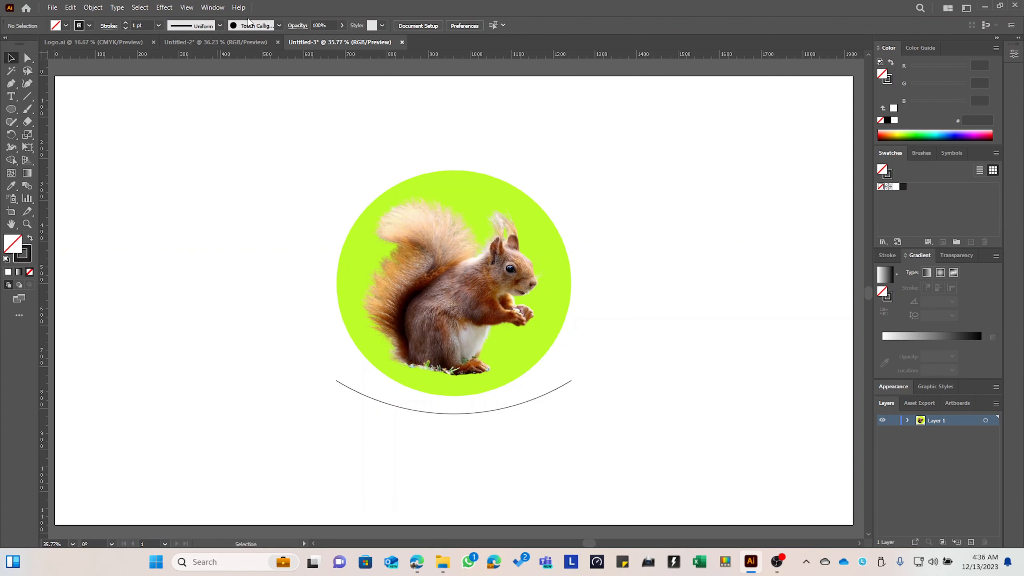
{"action": "left_click", "coordinate": [279, 25]}
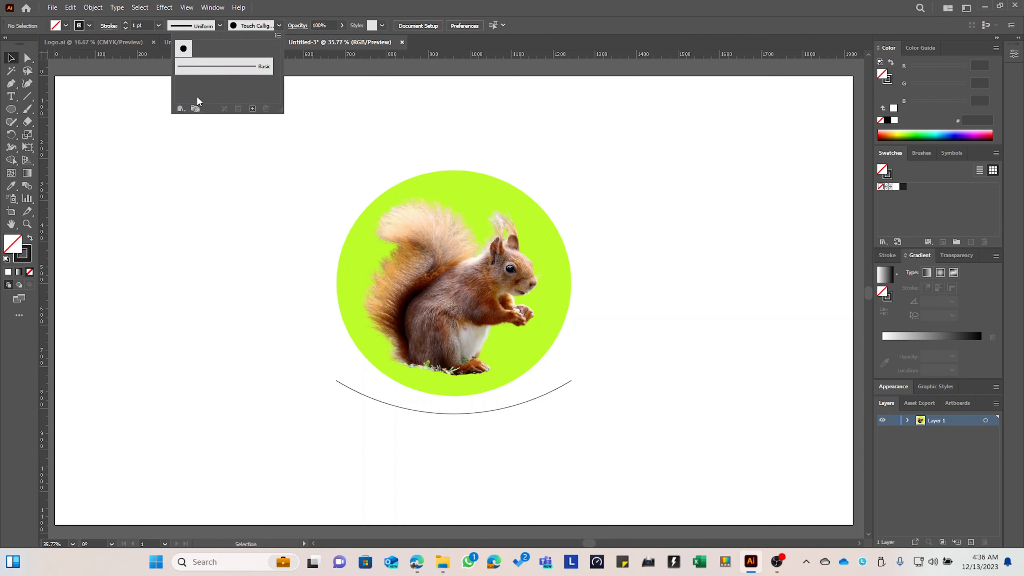
{"action": "left_click", "coordinate": [181, 109]}
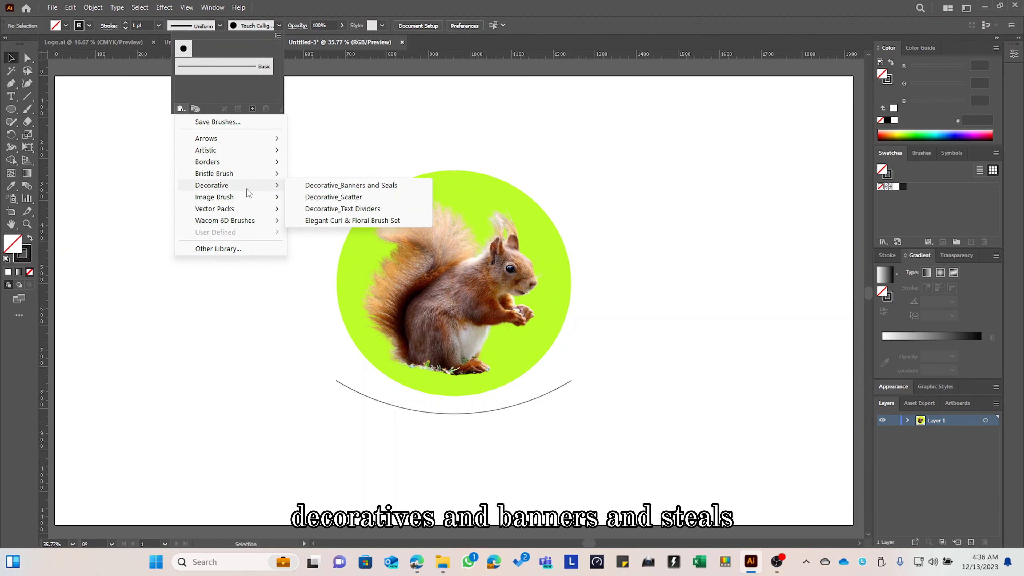
{"action": "left_click", "coordinate": [326, 188]}
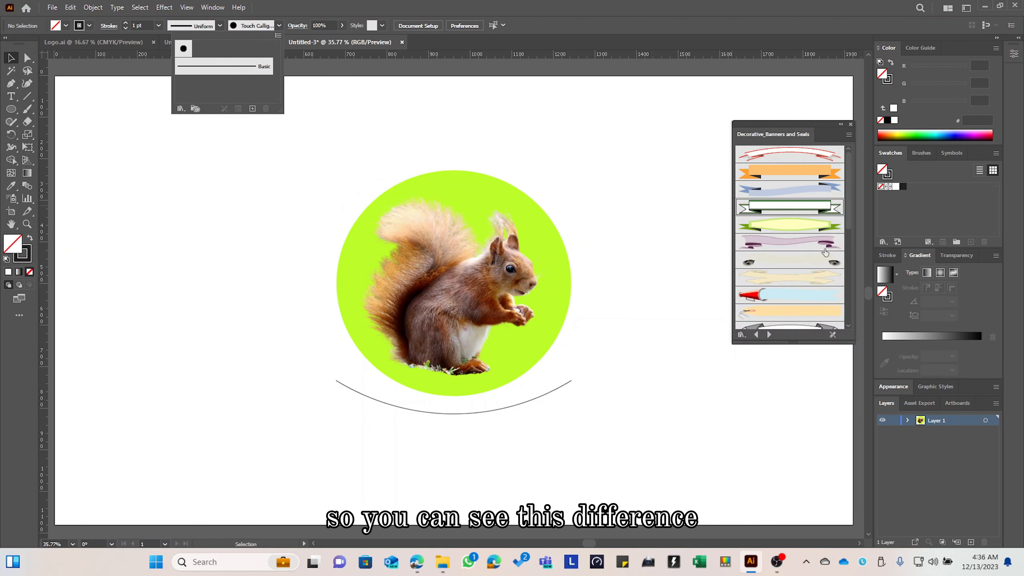
{"action": "left_click", "coordinate": [849, 208]}
{"action": "mouse_move", "coordinate": [847, 215]}
{"action": "left_mouse_down"}
{"action": "mouse_move", "coordinate": [854, 311]}
{"action": "mouse_move", "coordinate": [842, 215]}
{"action": "left_mouse_up"}
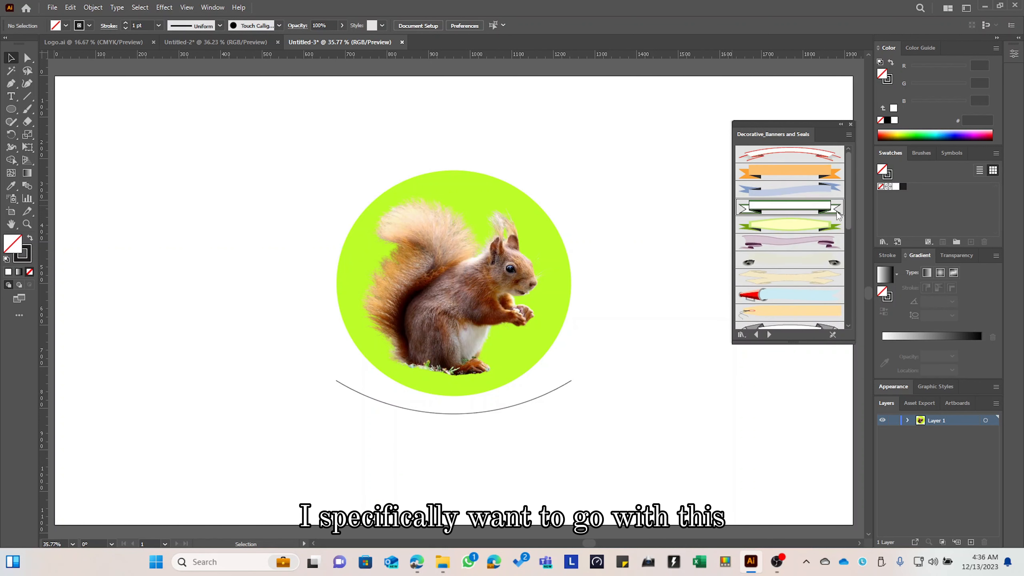
{"action": "left_click", "coordinate": [796, 210]}
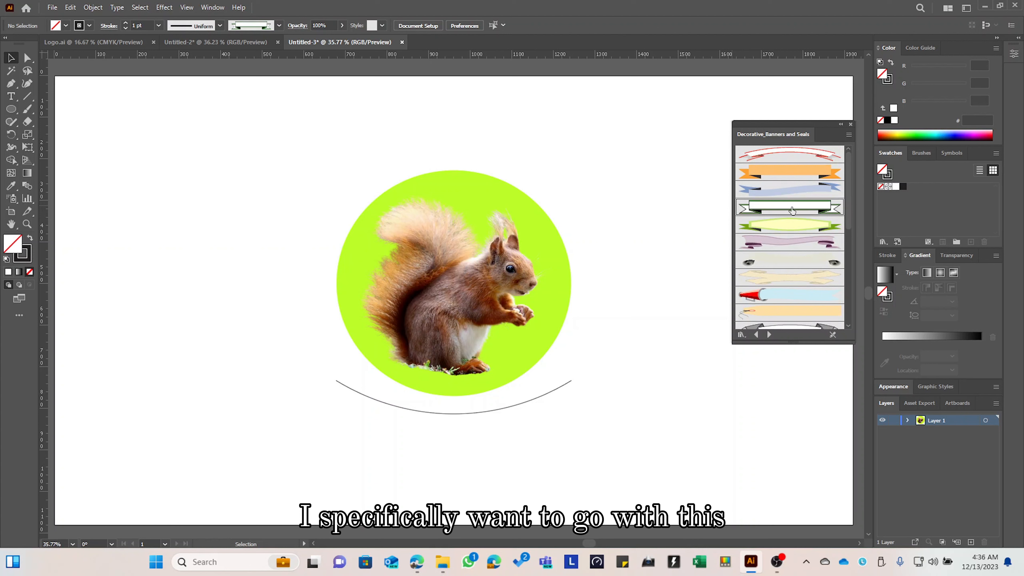
Step: Apply the white and green banner brush to the curved line and set its stroke weight to 3 pt
{"action": "left_click", "coordinate": [371, 399]}
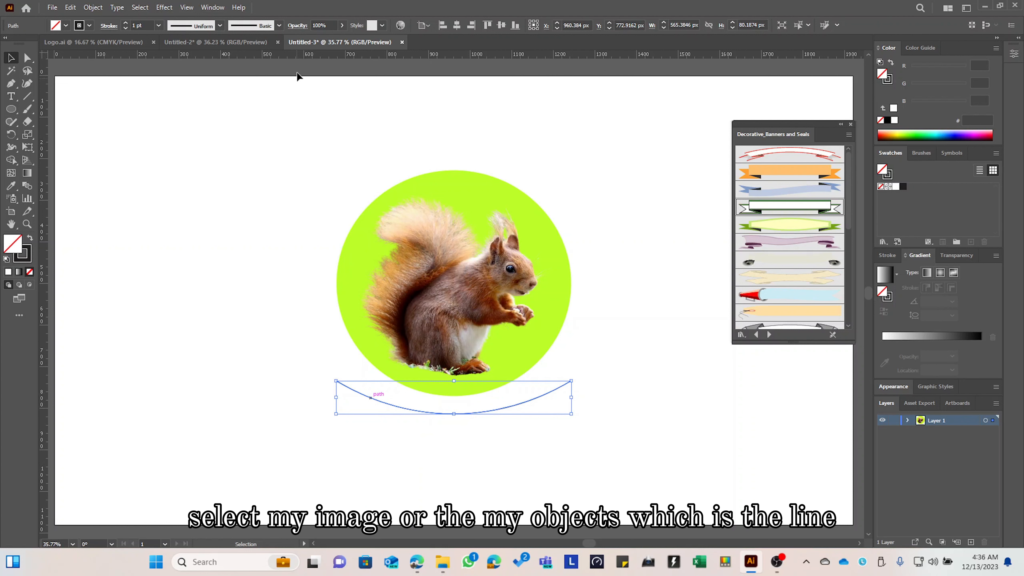
{"action": "left_click", "coordinate": [278, 25]}
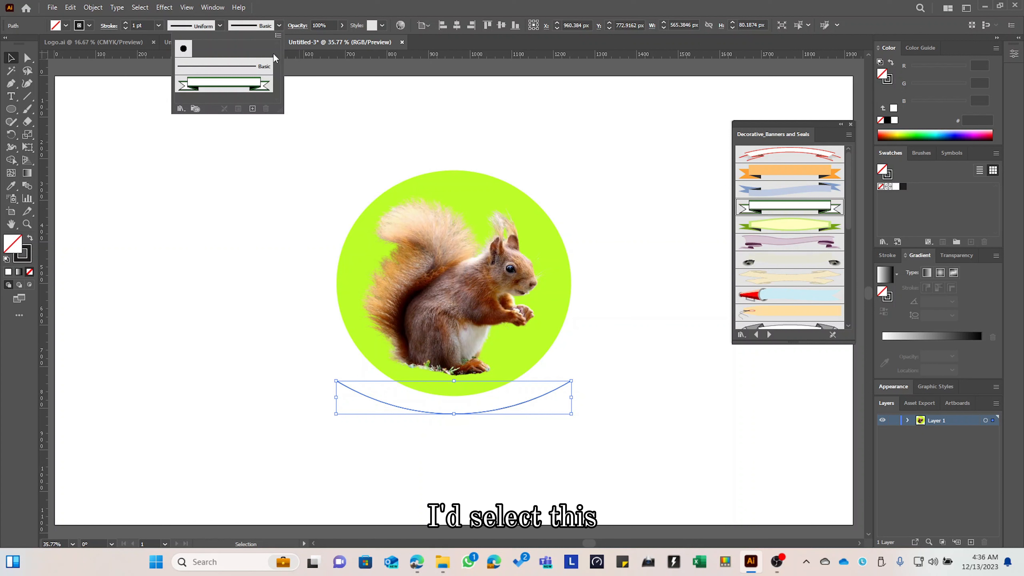
{"action": "left_click", "coordinate": [256, 85]}
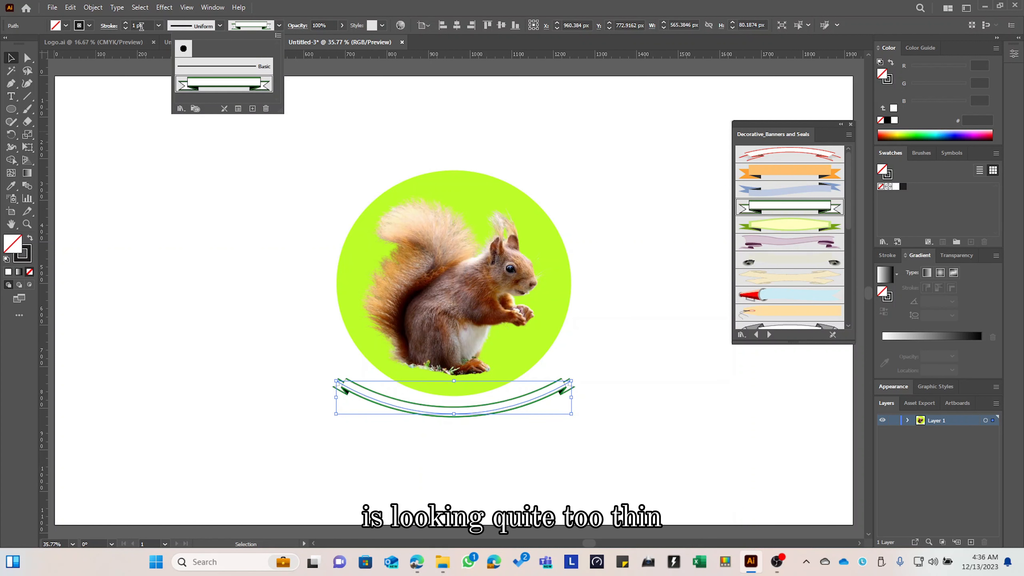
{"action": "left_click", "coordinate": [126, 24]}
{"action": "left_click", "coordinate": [126, 24]}
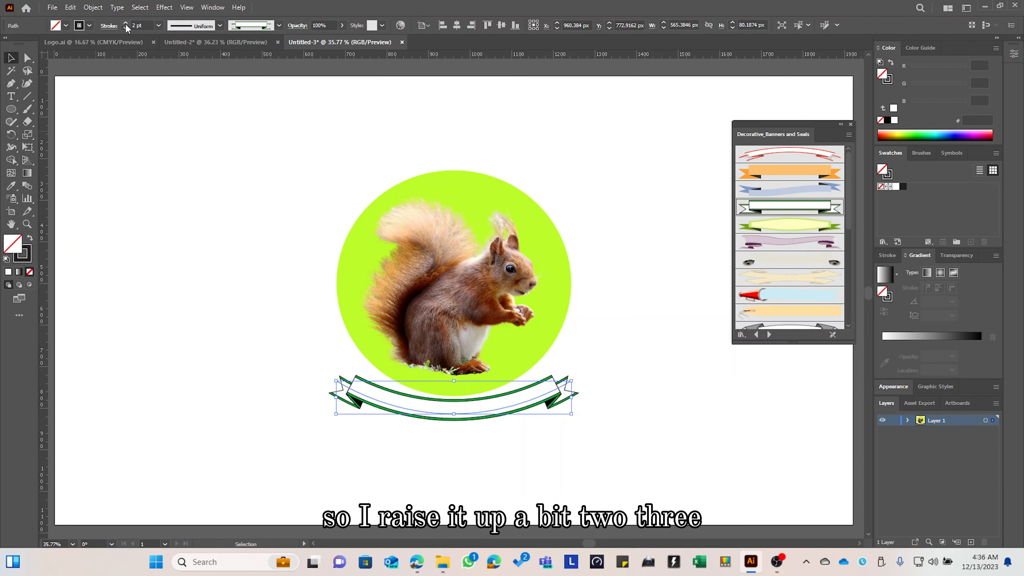
{"action": "left_click", "coordinate": [126, 24]}
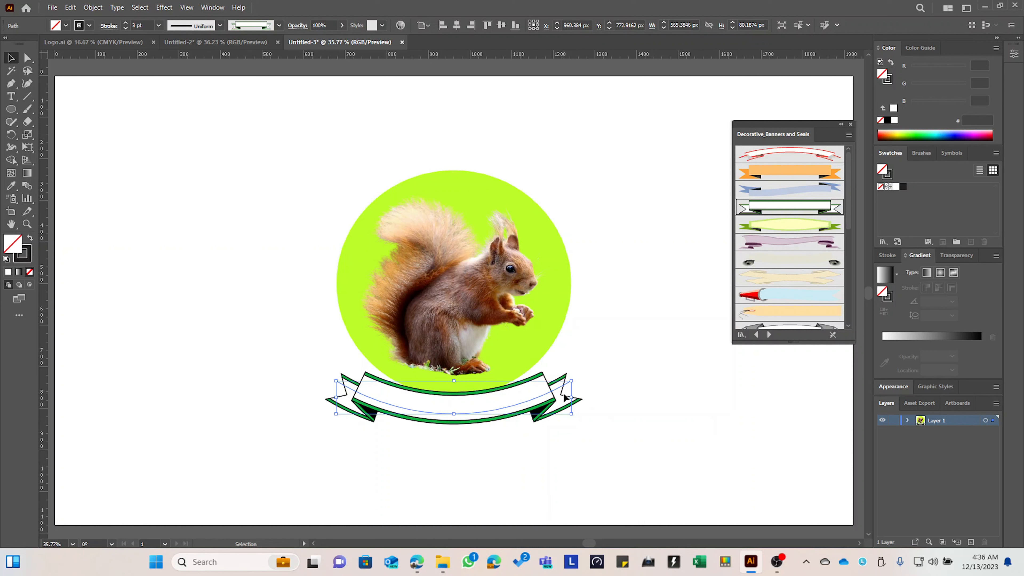
Step: Widen the banner symmetrically to about 683 px and move it up over the bottom of the ellipse at the squirrel's feet
{"action": "left_click_drag", "start_coordinate": [569, 398], "coordinate": [598, 398]}
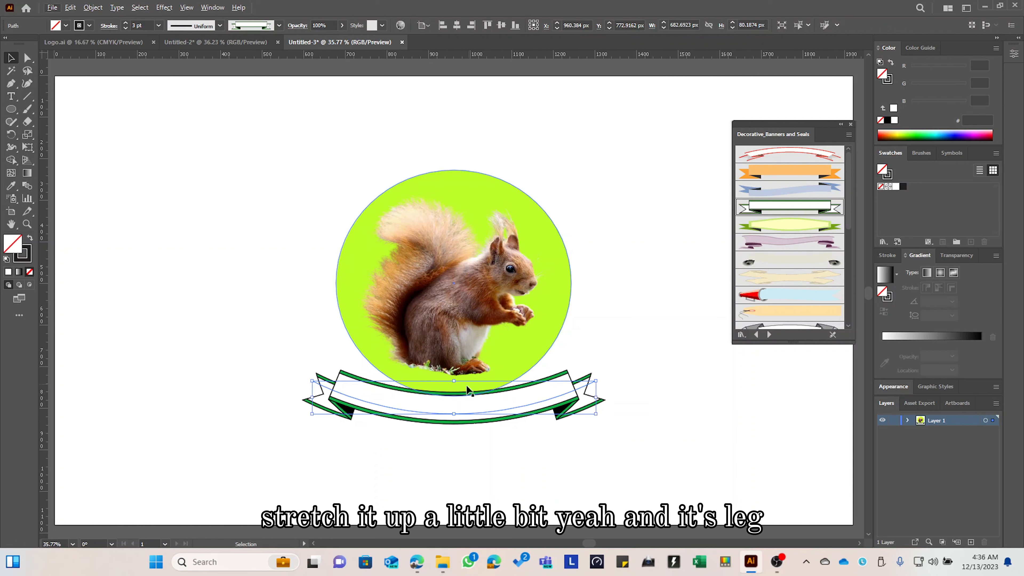
{"action": "left_click_drag", "start_coordinate": [464, 397], "coordinate": [466, 382]}
{"action": "left_click", "coordinate": [495, 359]}
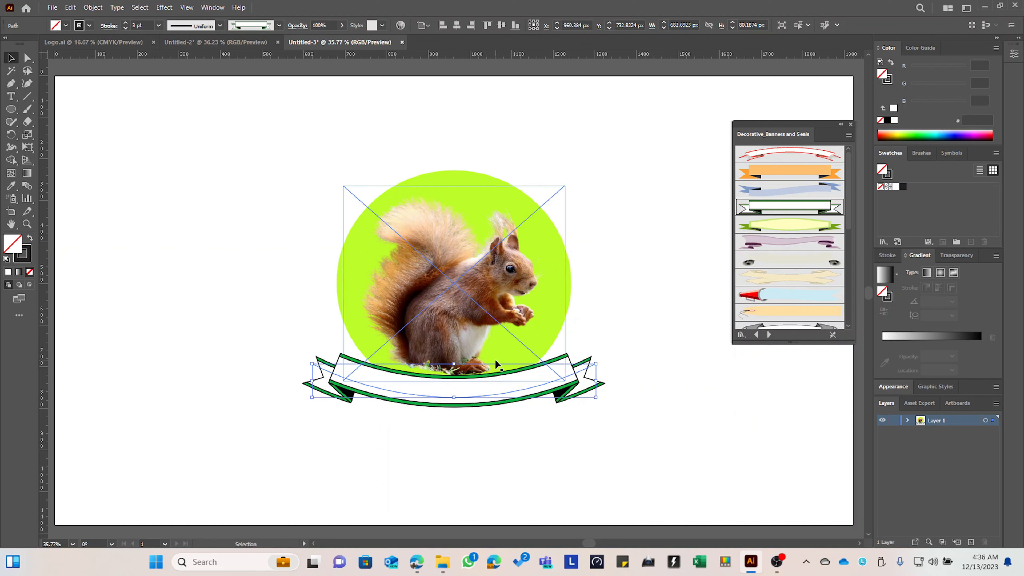
{"action": "left_click", "coordinate": [627, 361]}
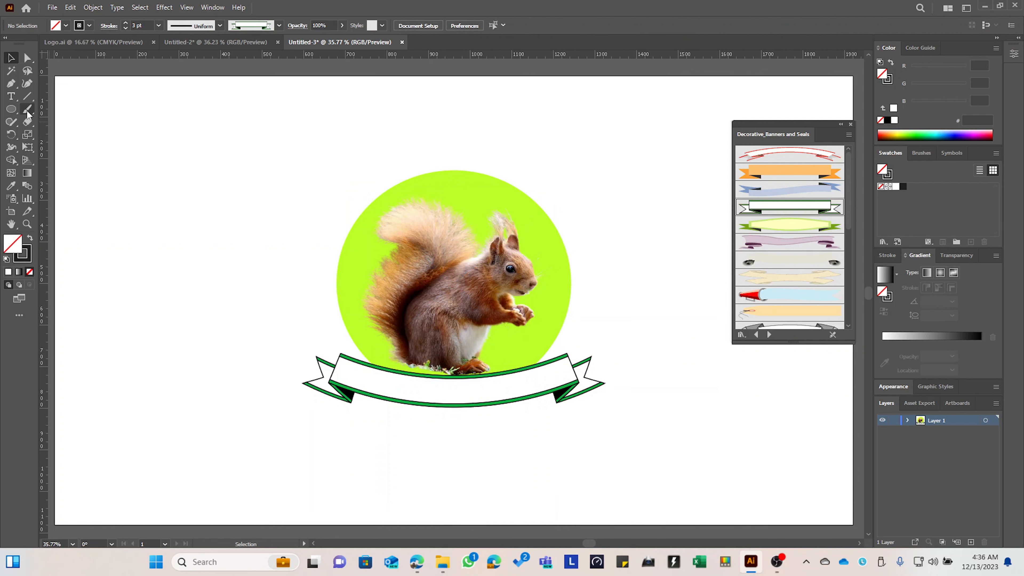
{"action": "left_click", "coordinate": [12, 96]}
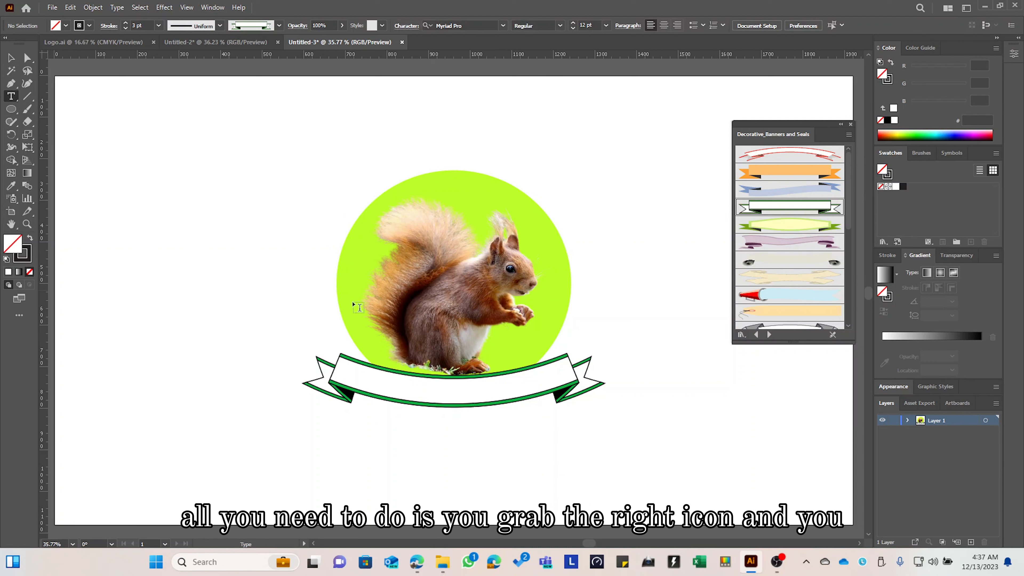
{"action": "left_click", "coordinate": [353, 380]}
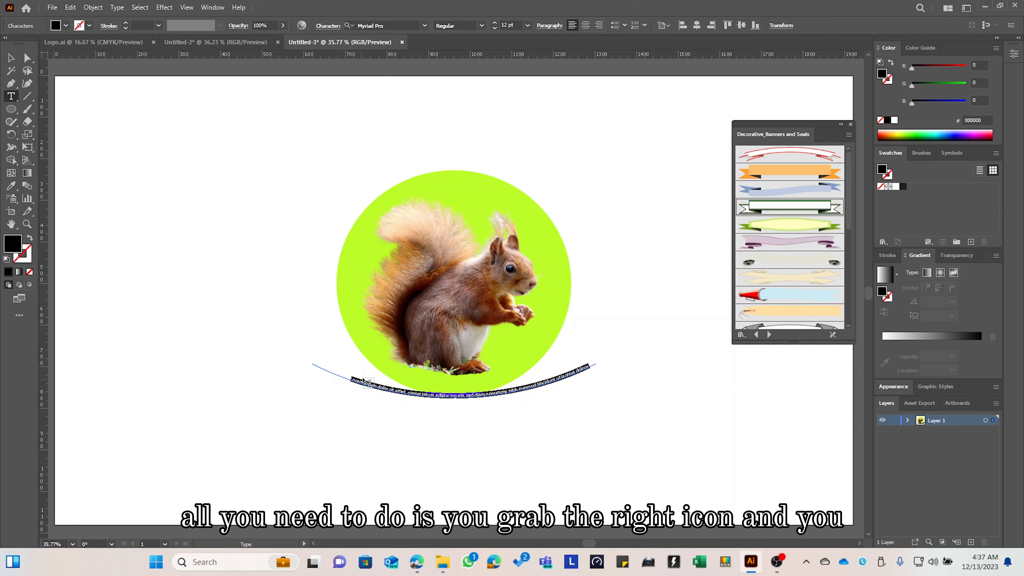
{"action": "key", "text": "ctrl+z"}
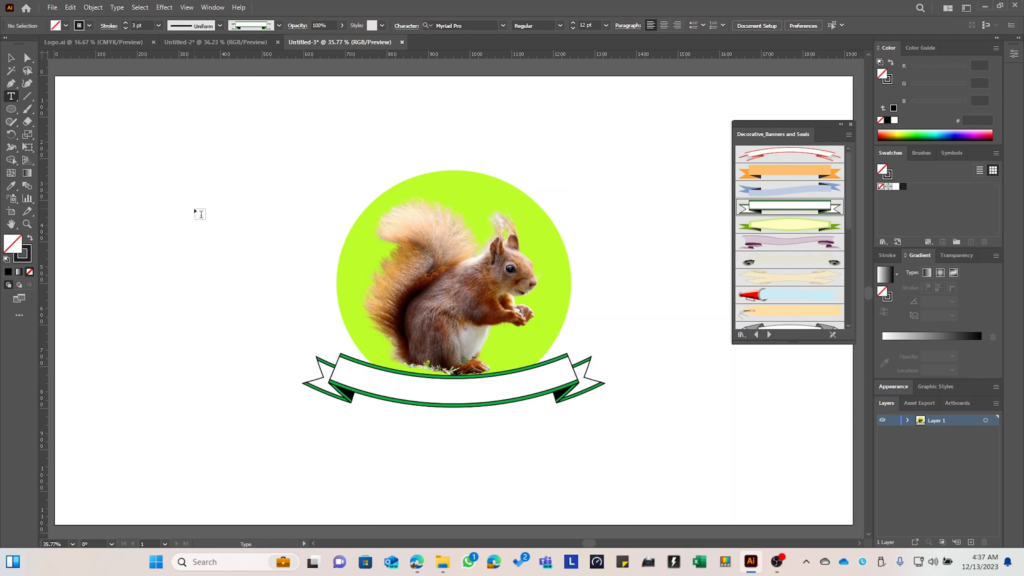
Step: Duplicate the banner's curved line about 24 px below the original and set the copy back to the Basic brush
{"action": "left_click", "coordinate": [11, 57]}
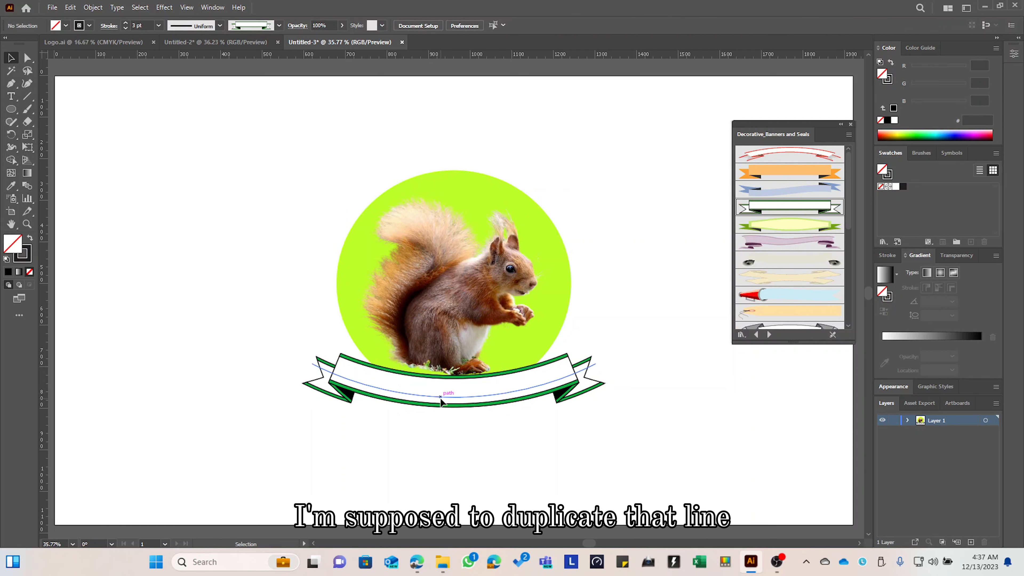
{"action": "left_click", "coordinate": [455, 398]}
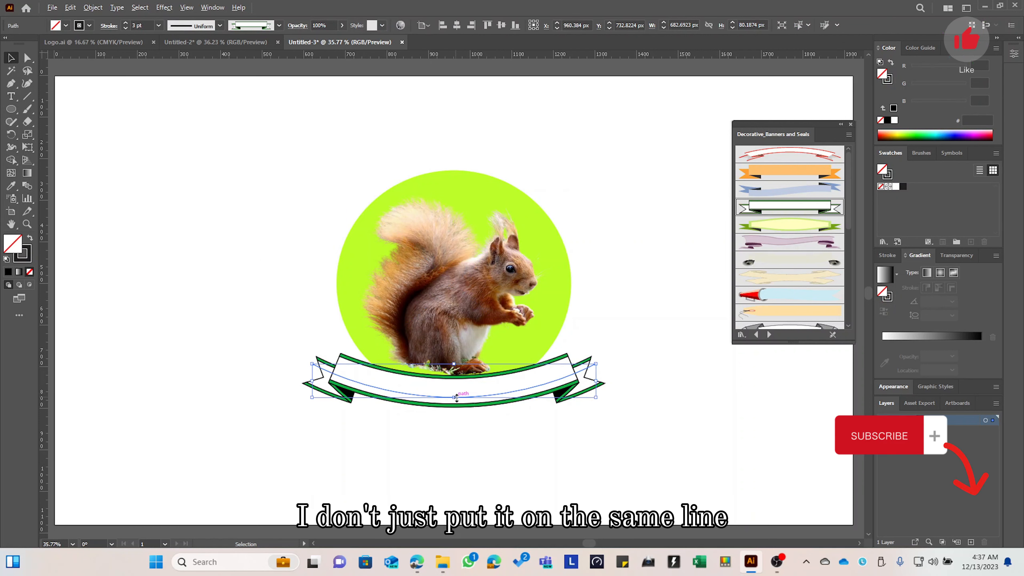
{"action": "left_click_drag", "start_coordinate": [465, 399], "coordinate": [466, 410]}
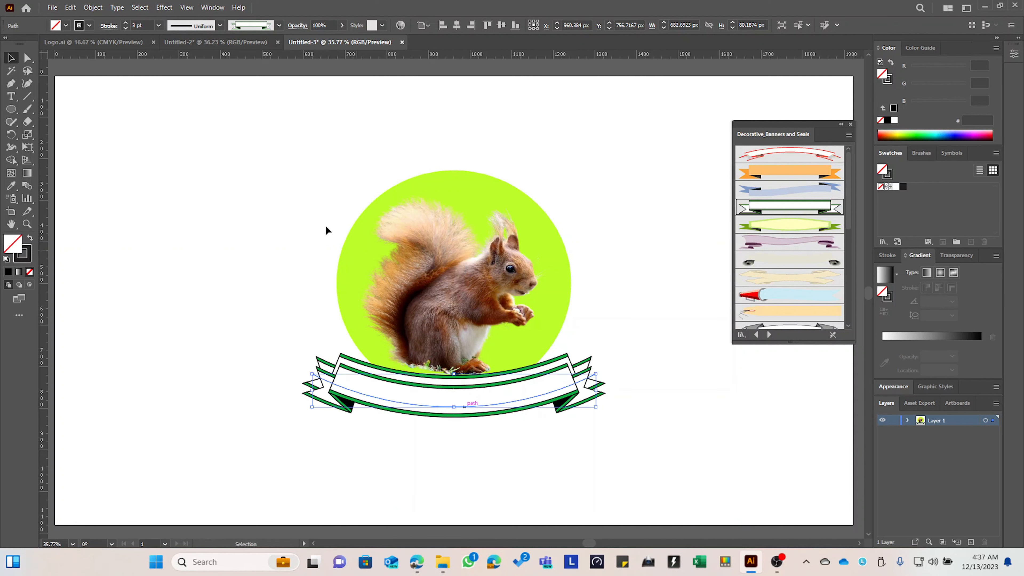
{"action": "left_click", "coordinate": [278, 26]}
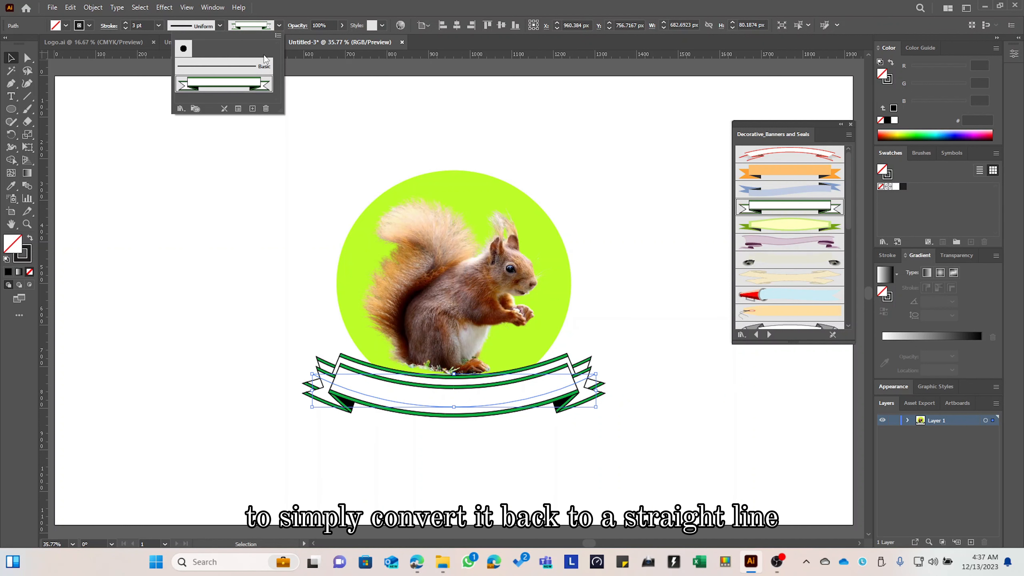
{"action": "left_click", "coordinate": [223, 66]}
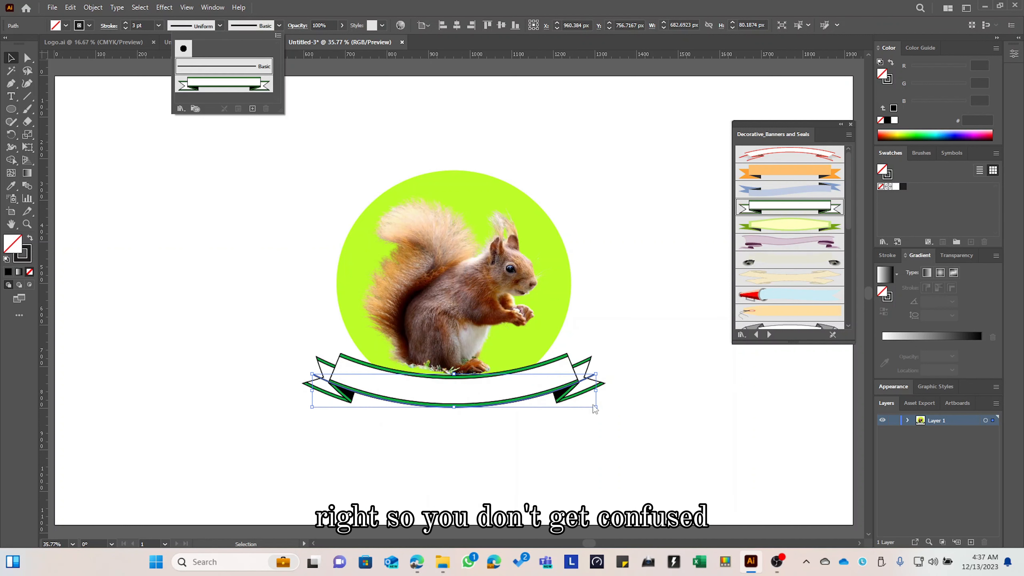
Step: Lock the original banner path and move the plain line copy up about 15 px so it runs inside the ribbon
{"action": "left_click", "coordinate": [907, 421]}
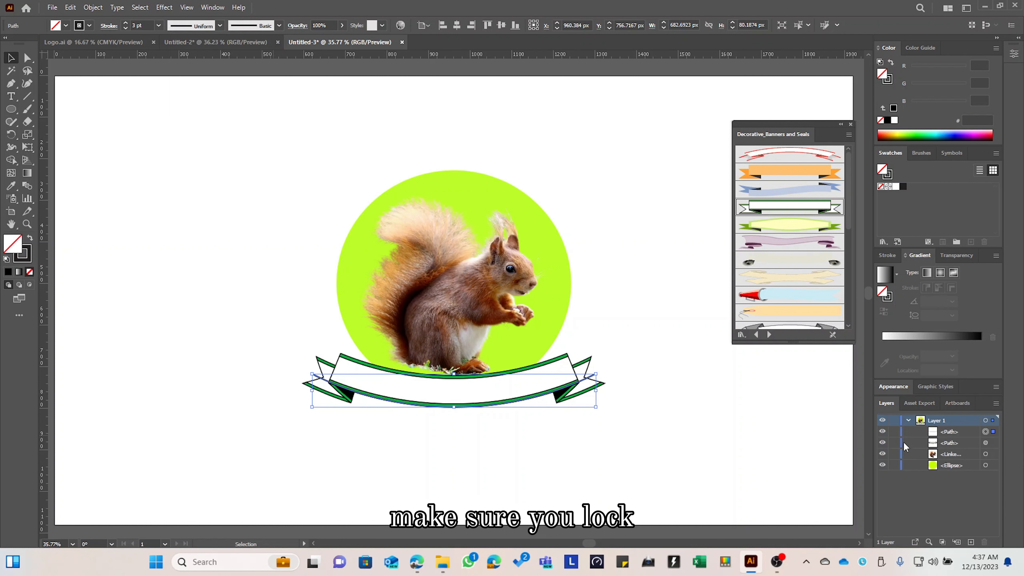
{"action": "left_click", "coordinate": [893, 441]}
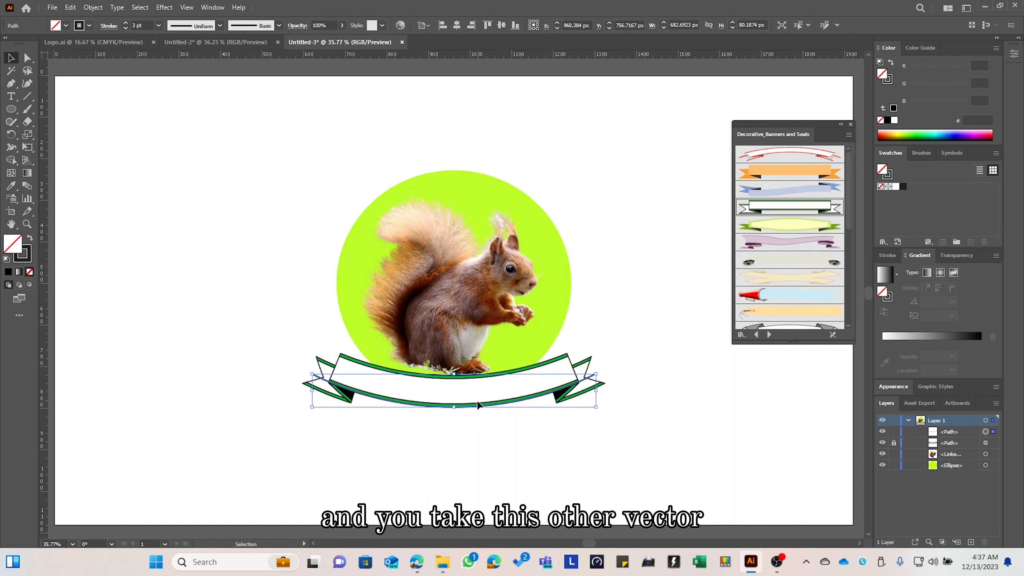
{"action": "left_click_drag", "start_coordinate": [477, 405], "coordinate": [479, 404]}
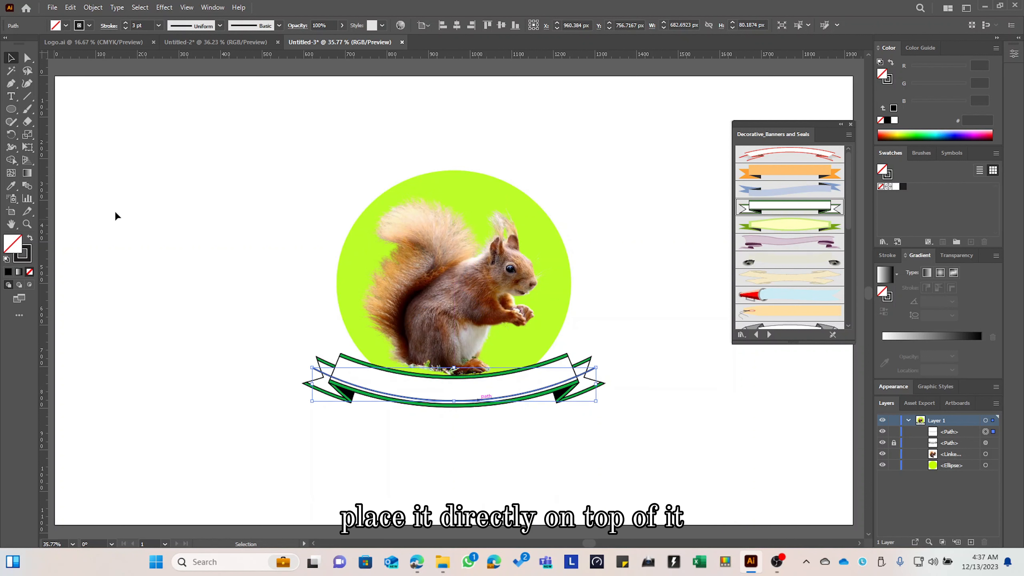
Step: Add the path text "SQURREL VILLAGE INC." along the plain curved line, starting near the ribbon's left fold
{"action": "left_click", "coordinate": [12, 97]}
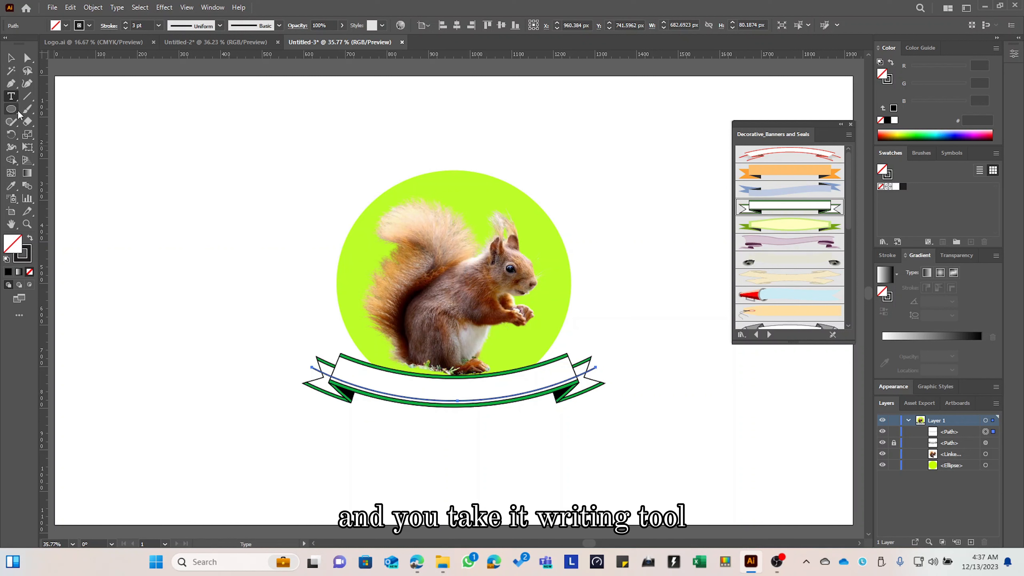
{"action": "left_click", "coordinate": [338, 379]}
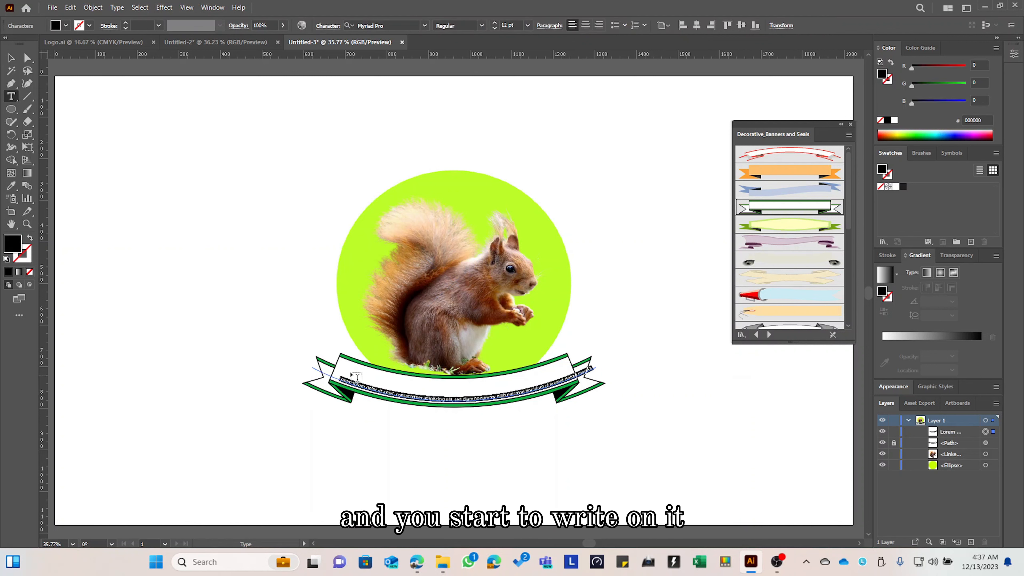
{"action": "type", "text": "SQUIR"}
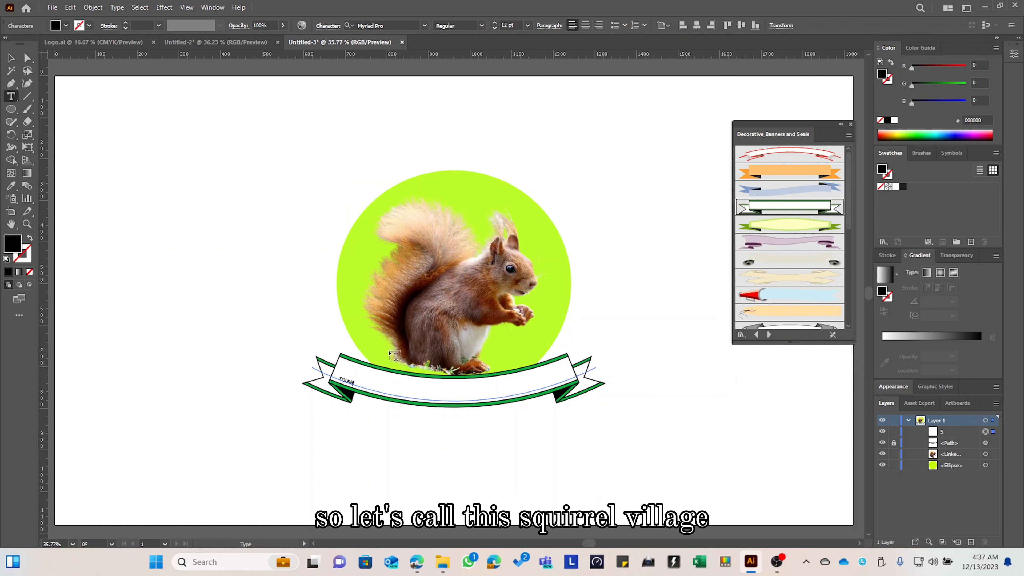
{"action": "type", "text": "REL VILLAGE INC"}
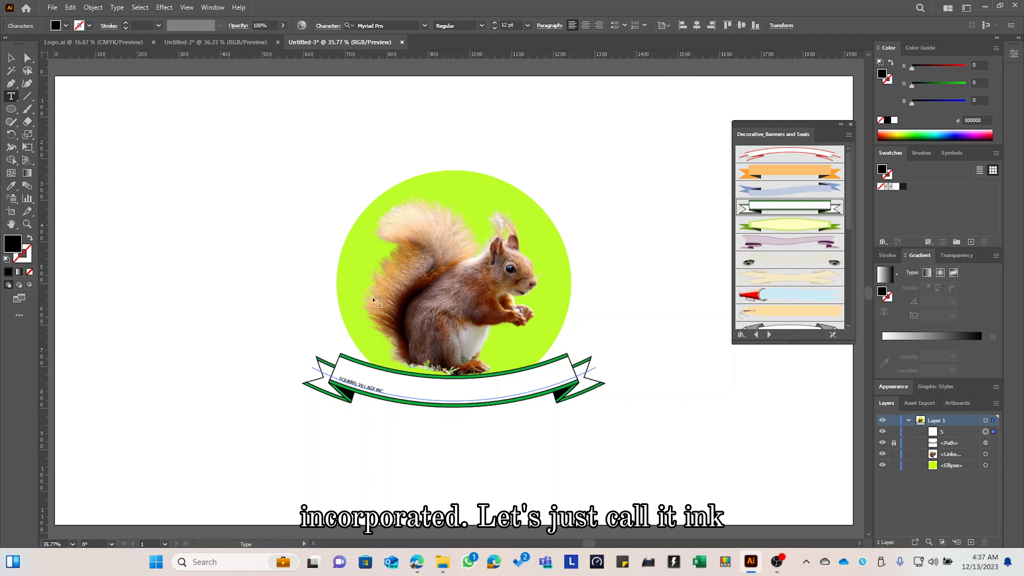
Step: Set the font size of the whole banner text to 60 pt and deselect it
{"action": "key", "text": "ctrl+a"}
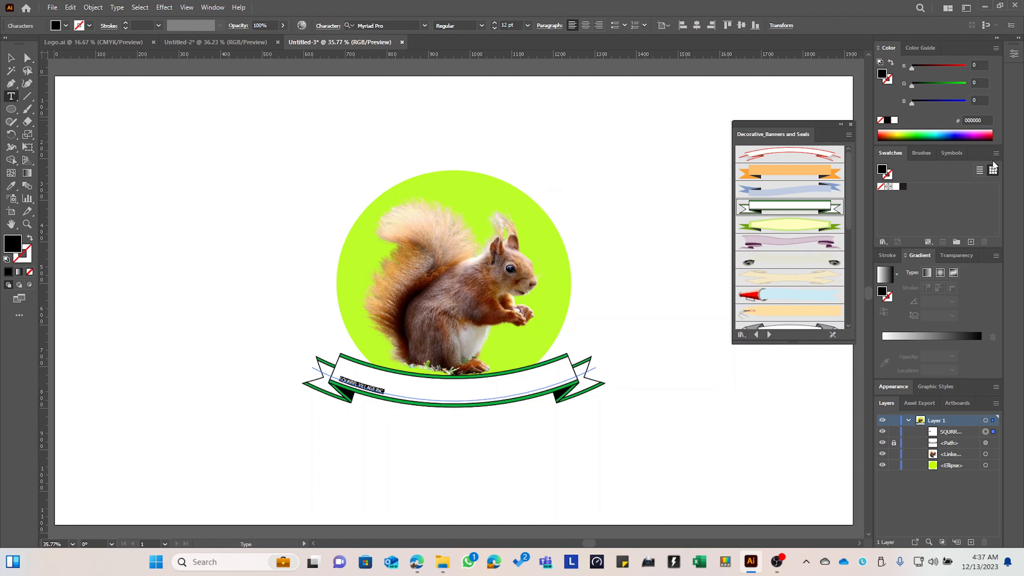
{"action": "left_click", "coordinate": [997, 38]}
{"action": "left_click", "coordinate": [1014, 54]}
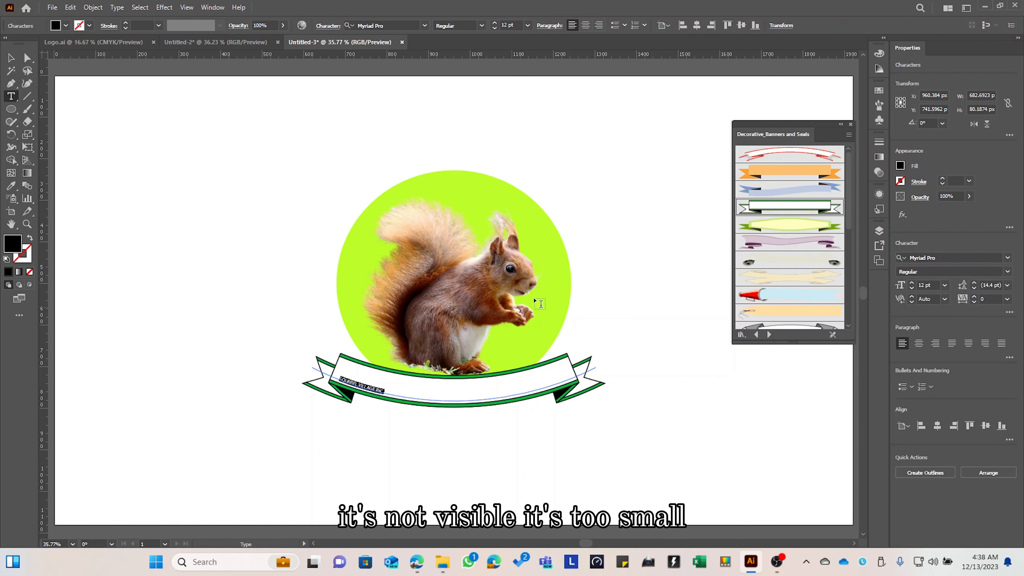
{"action": "left_click", "coordinate": [944, 285]}
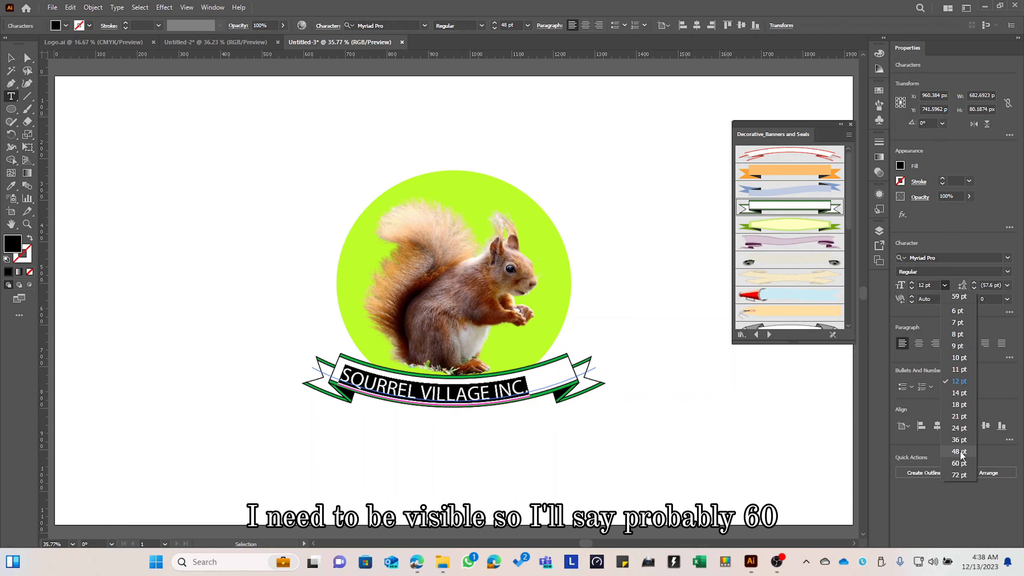
{"action": "left_click", "coordinate": [959, 463]}
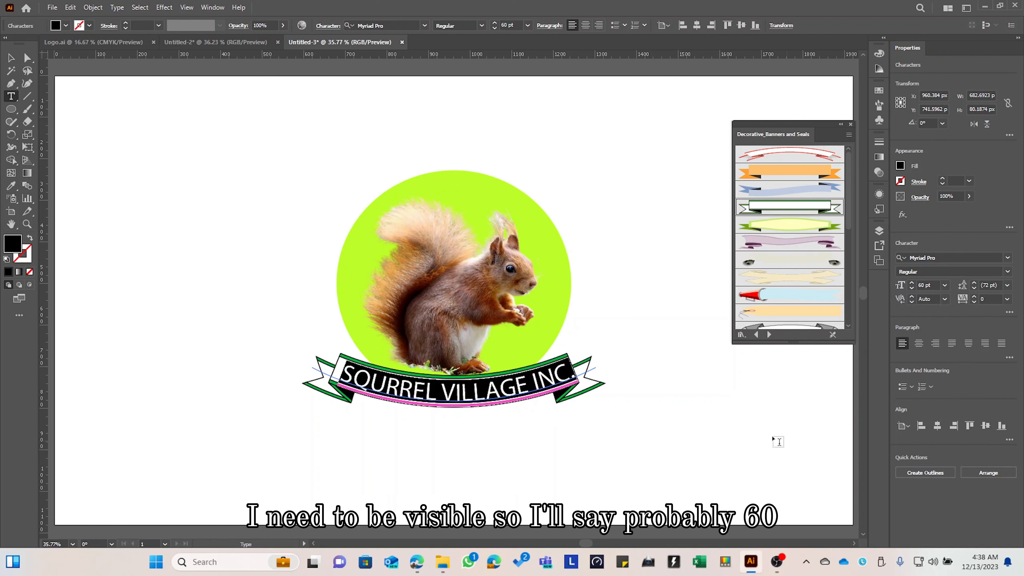
{"action": "left_click", "coordinate": [10, 58]}
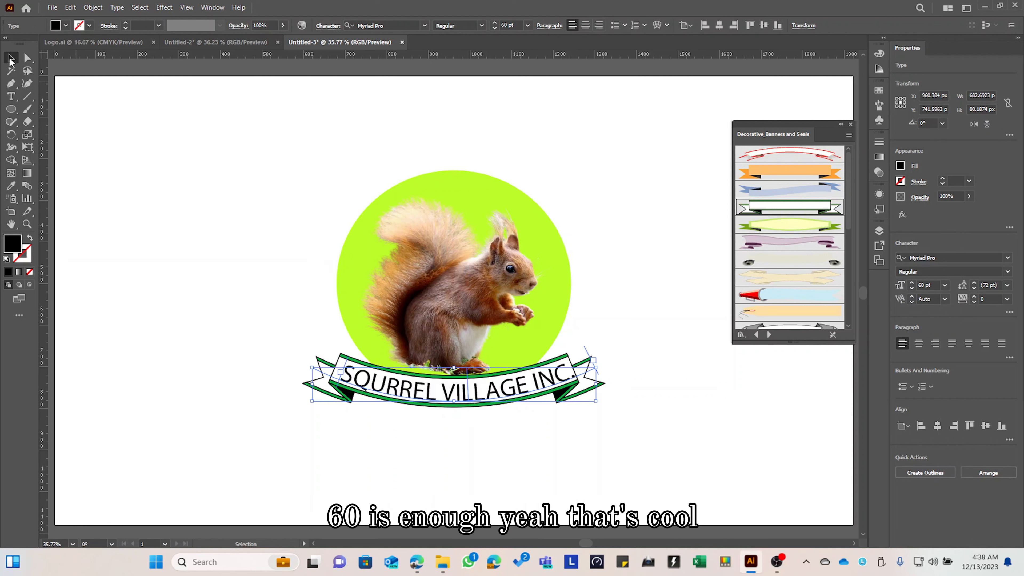
{"action": "left_click", "coordinate": [164, 217]}
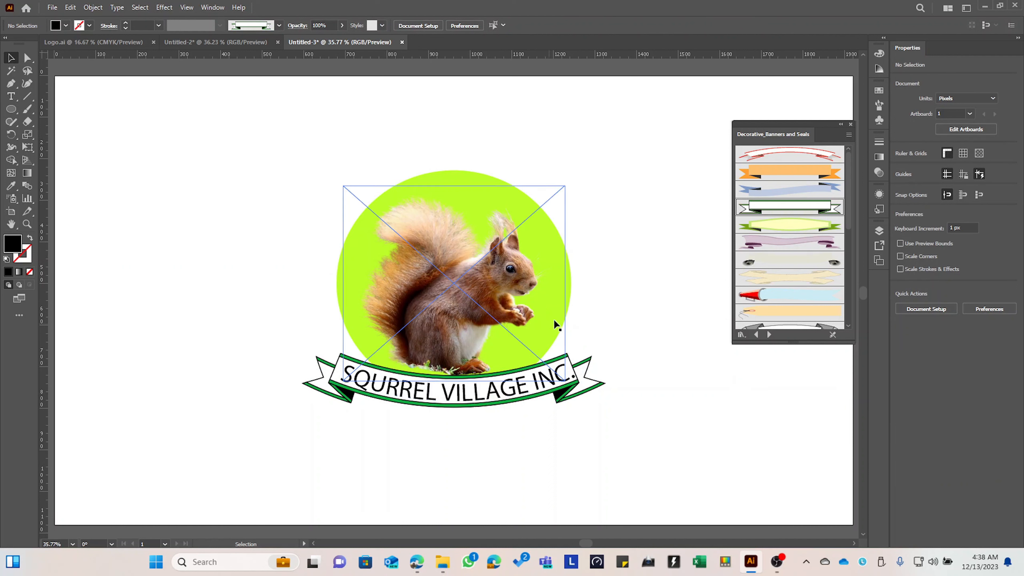